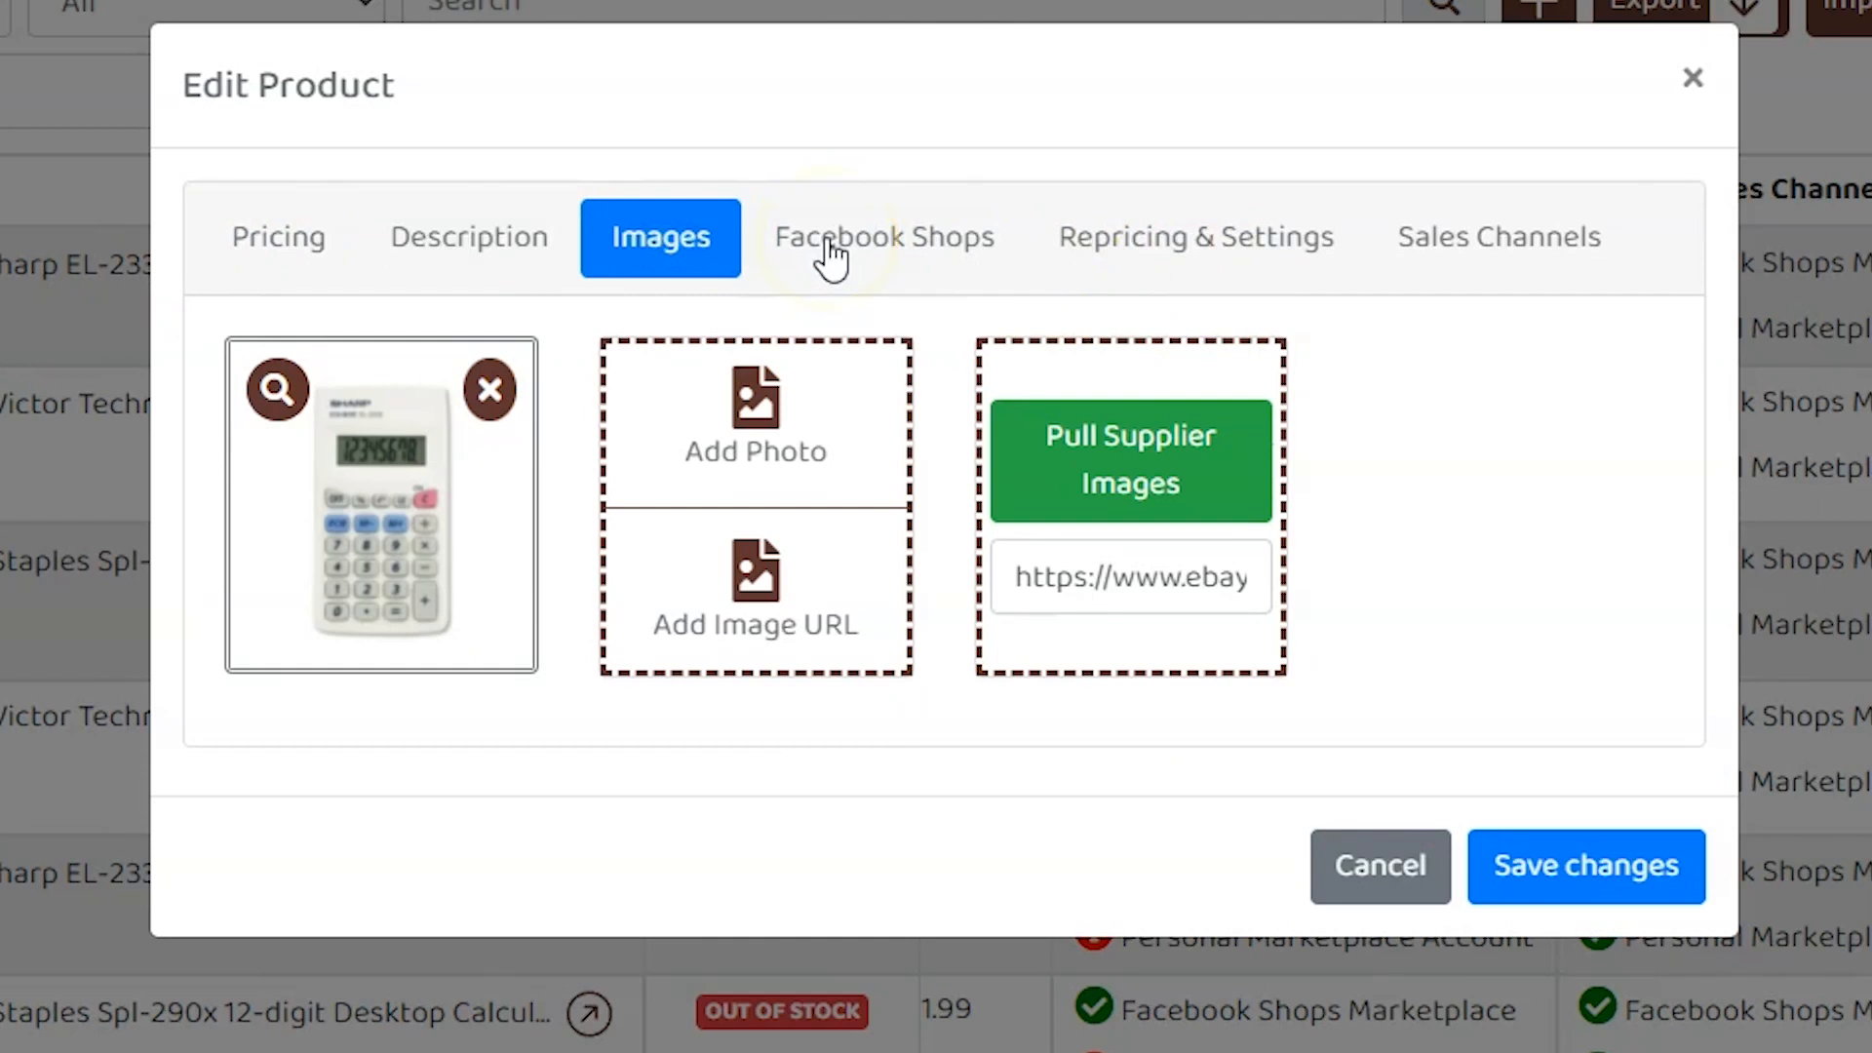
Review the existing product's Facebook Shops, description, repricing and sales channel settings
click(831, 258)
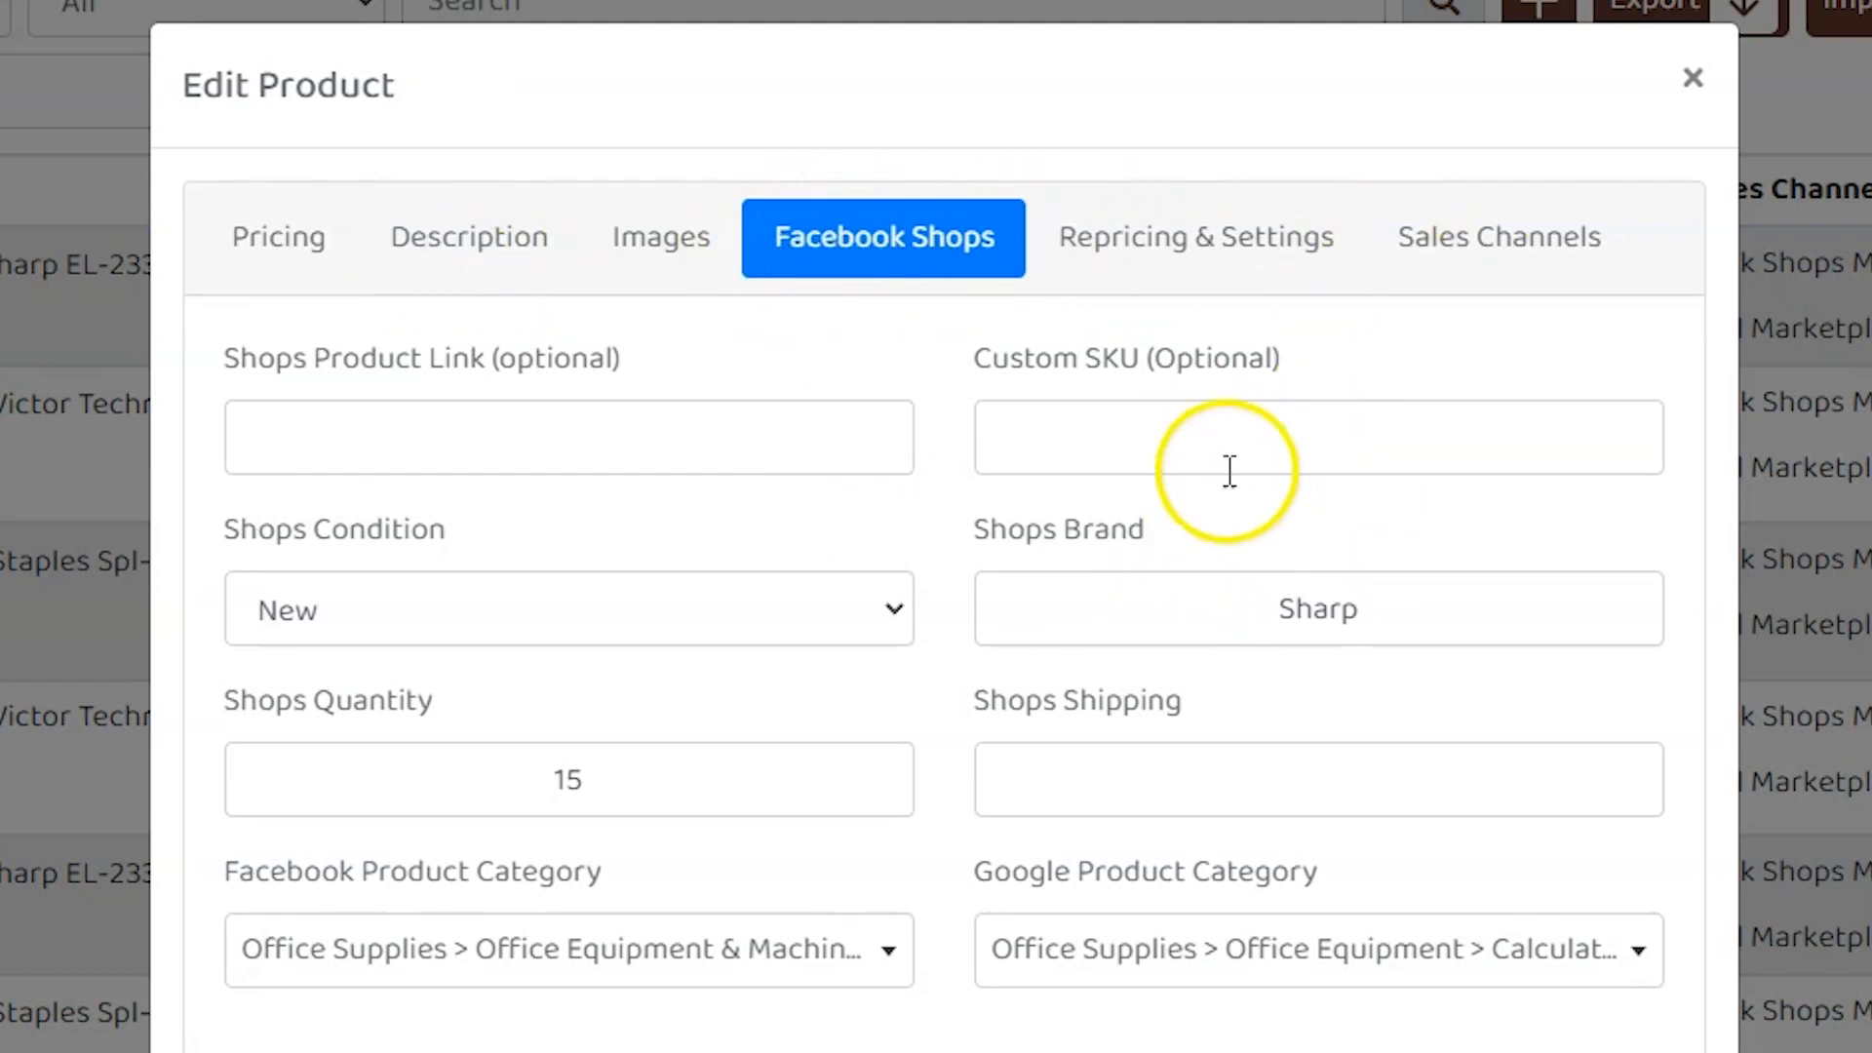
click(444, 255)
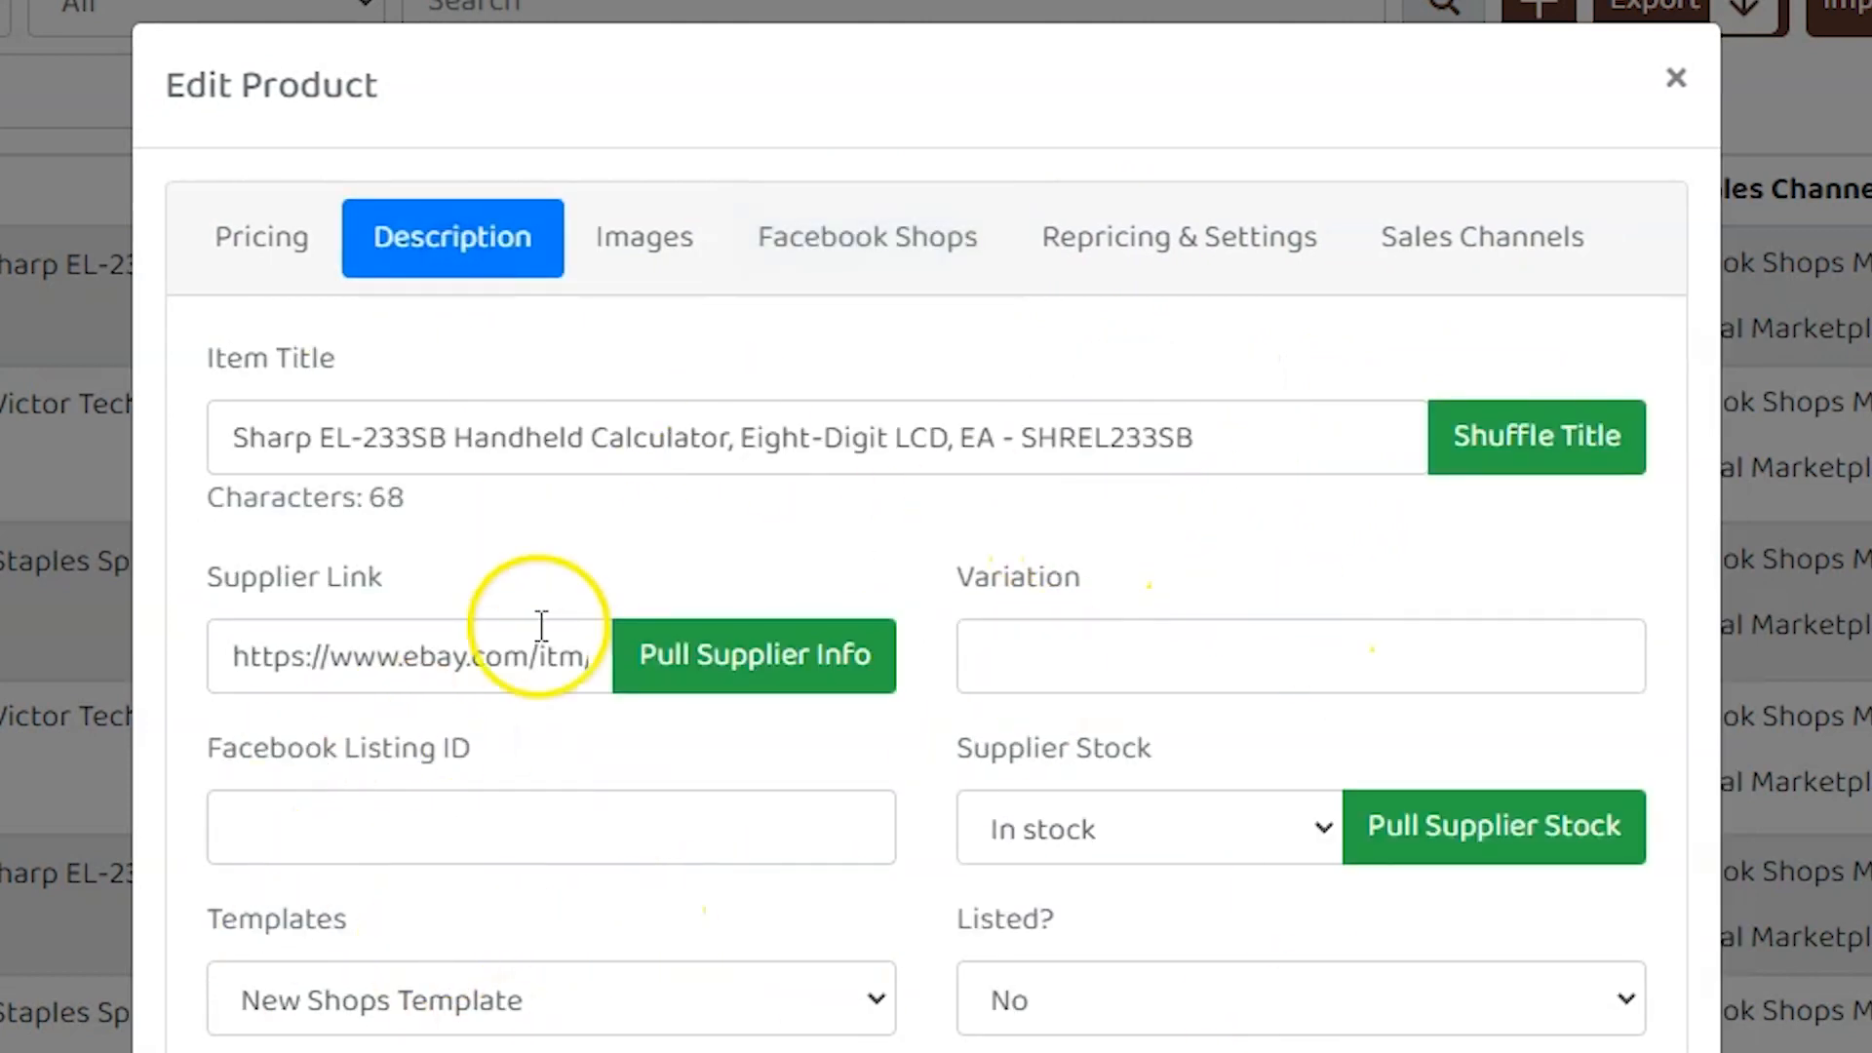
scroll(1107, 851, down, 7)
scroll(1107, 851, up, 7)
click(1151, 235)
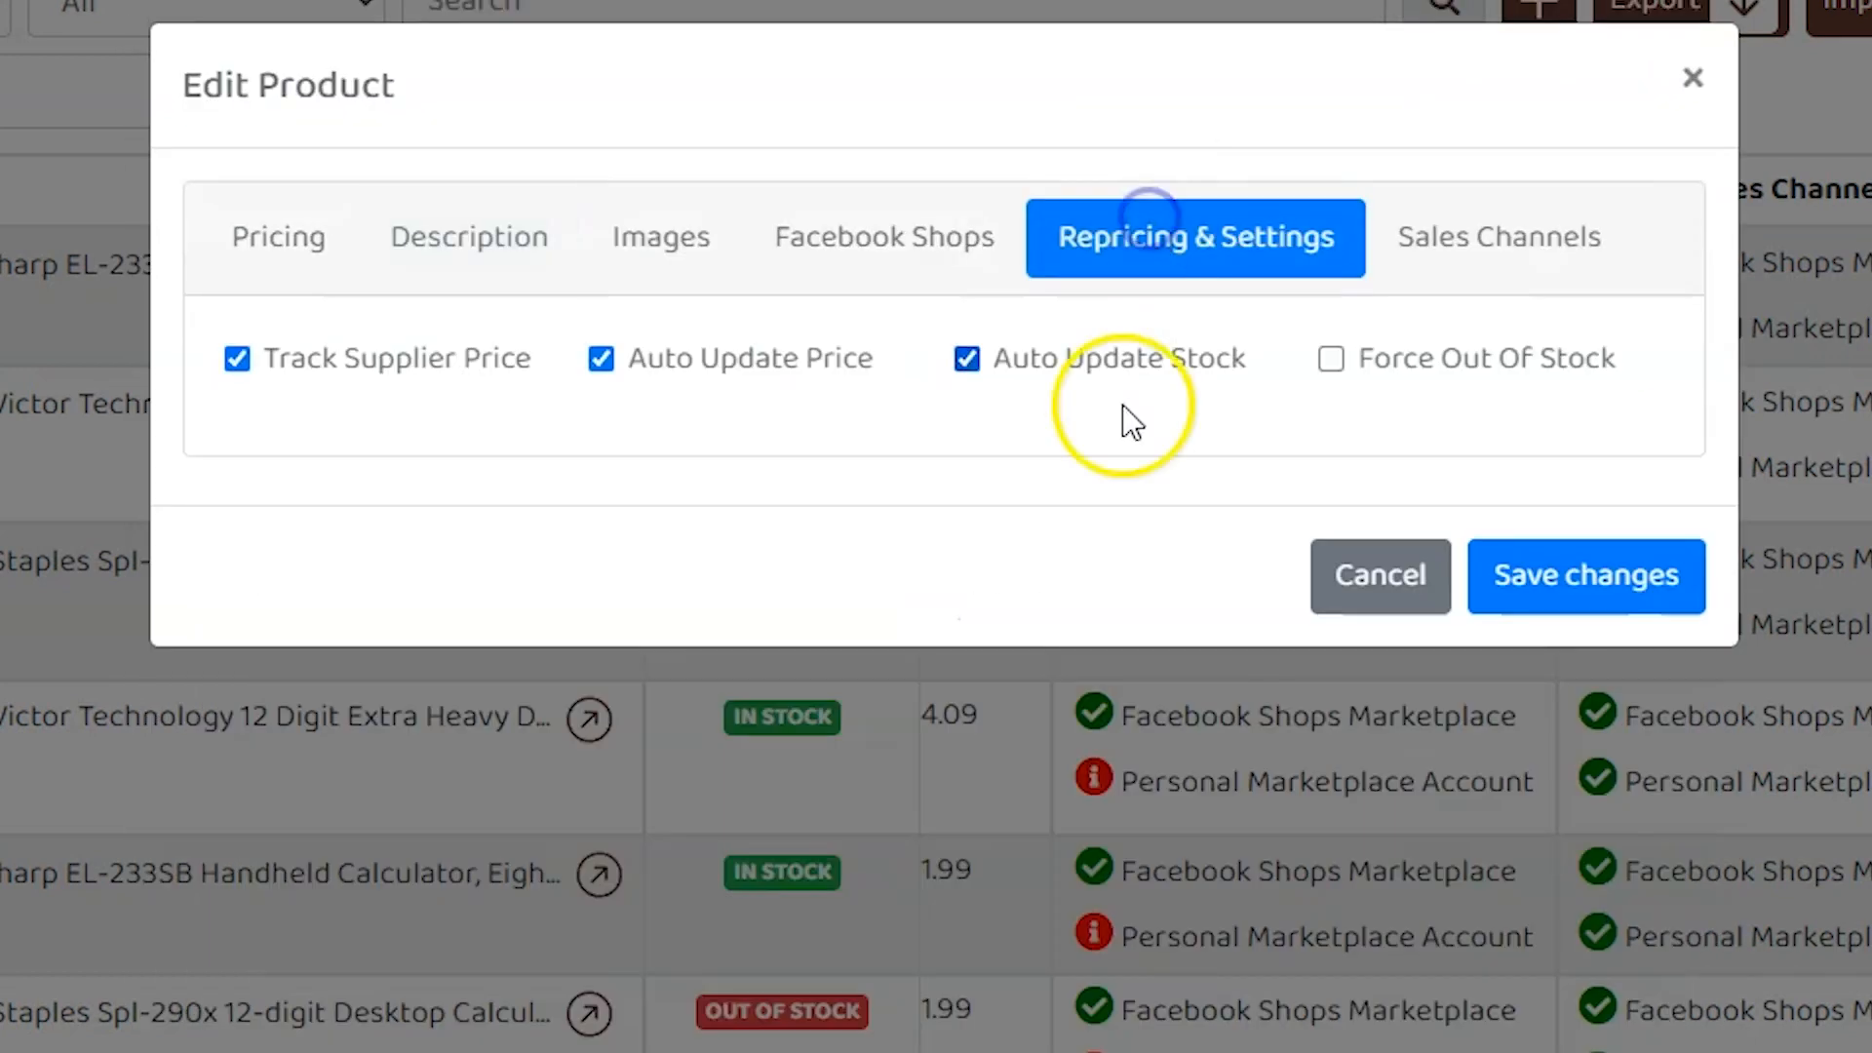
click(1507, 235)
click(1268, 236)
click(1443, 243)
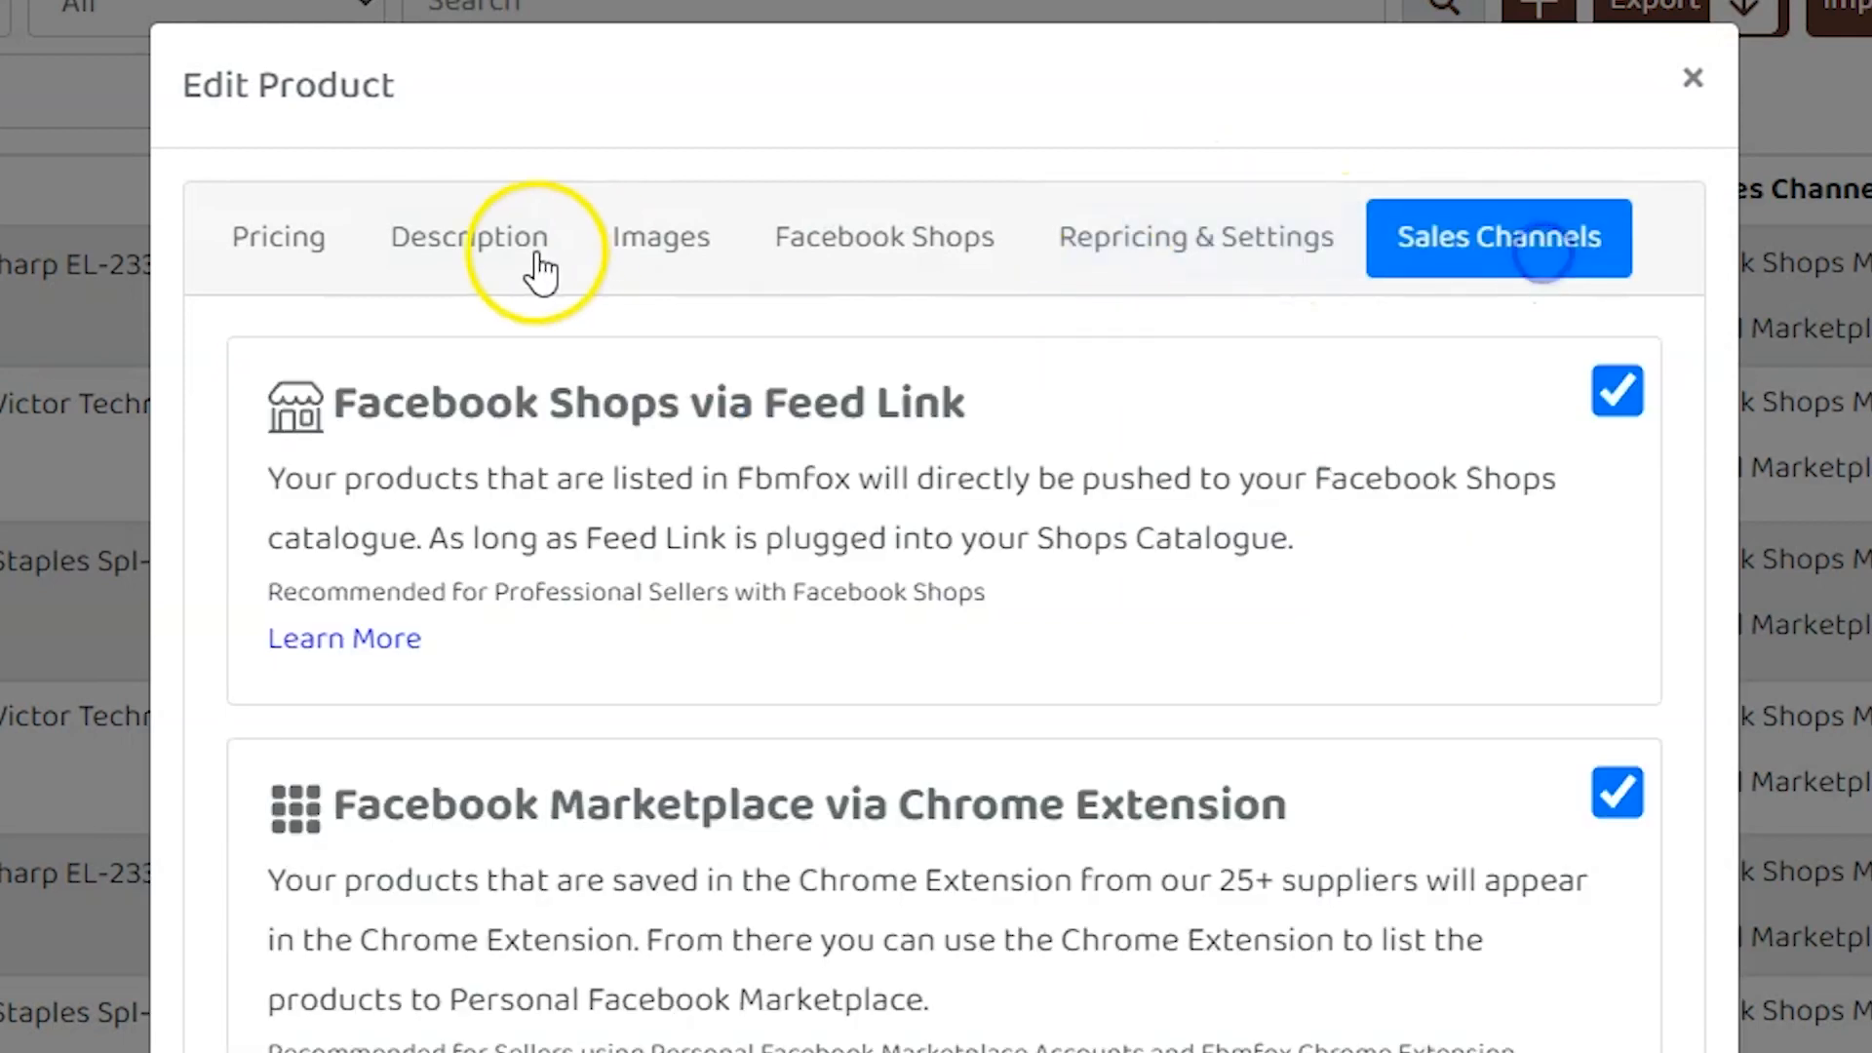
click(481, 248)
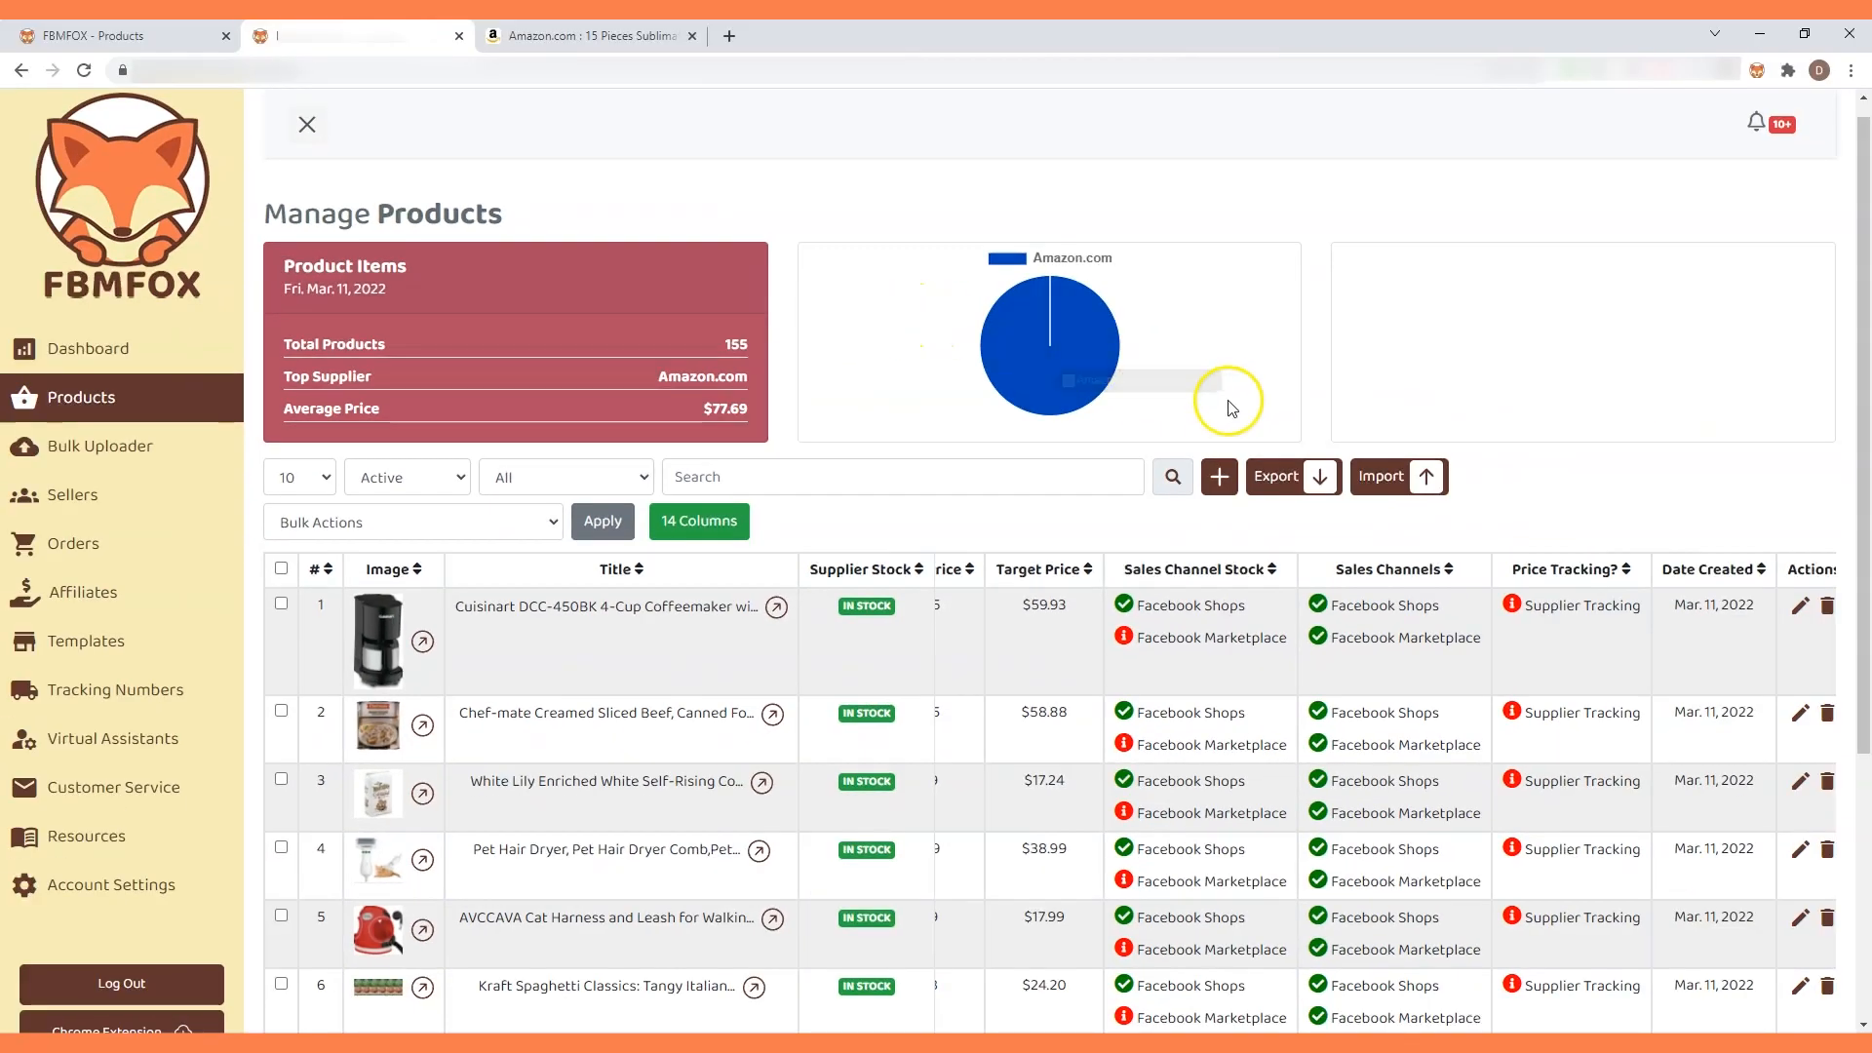
click(1219, 477)
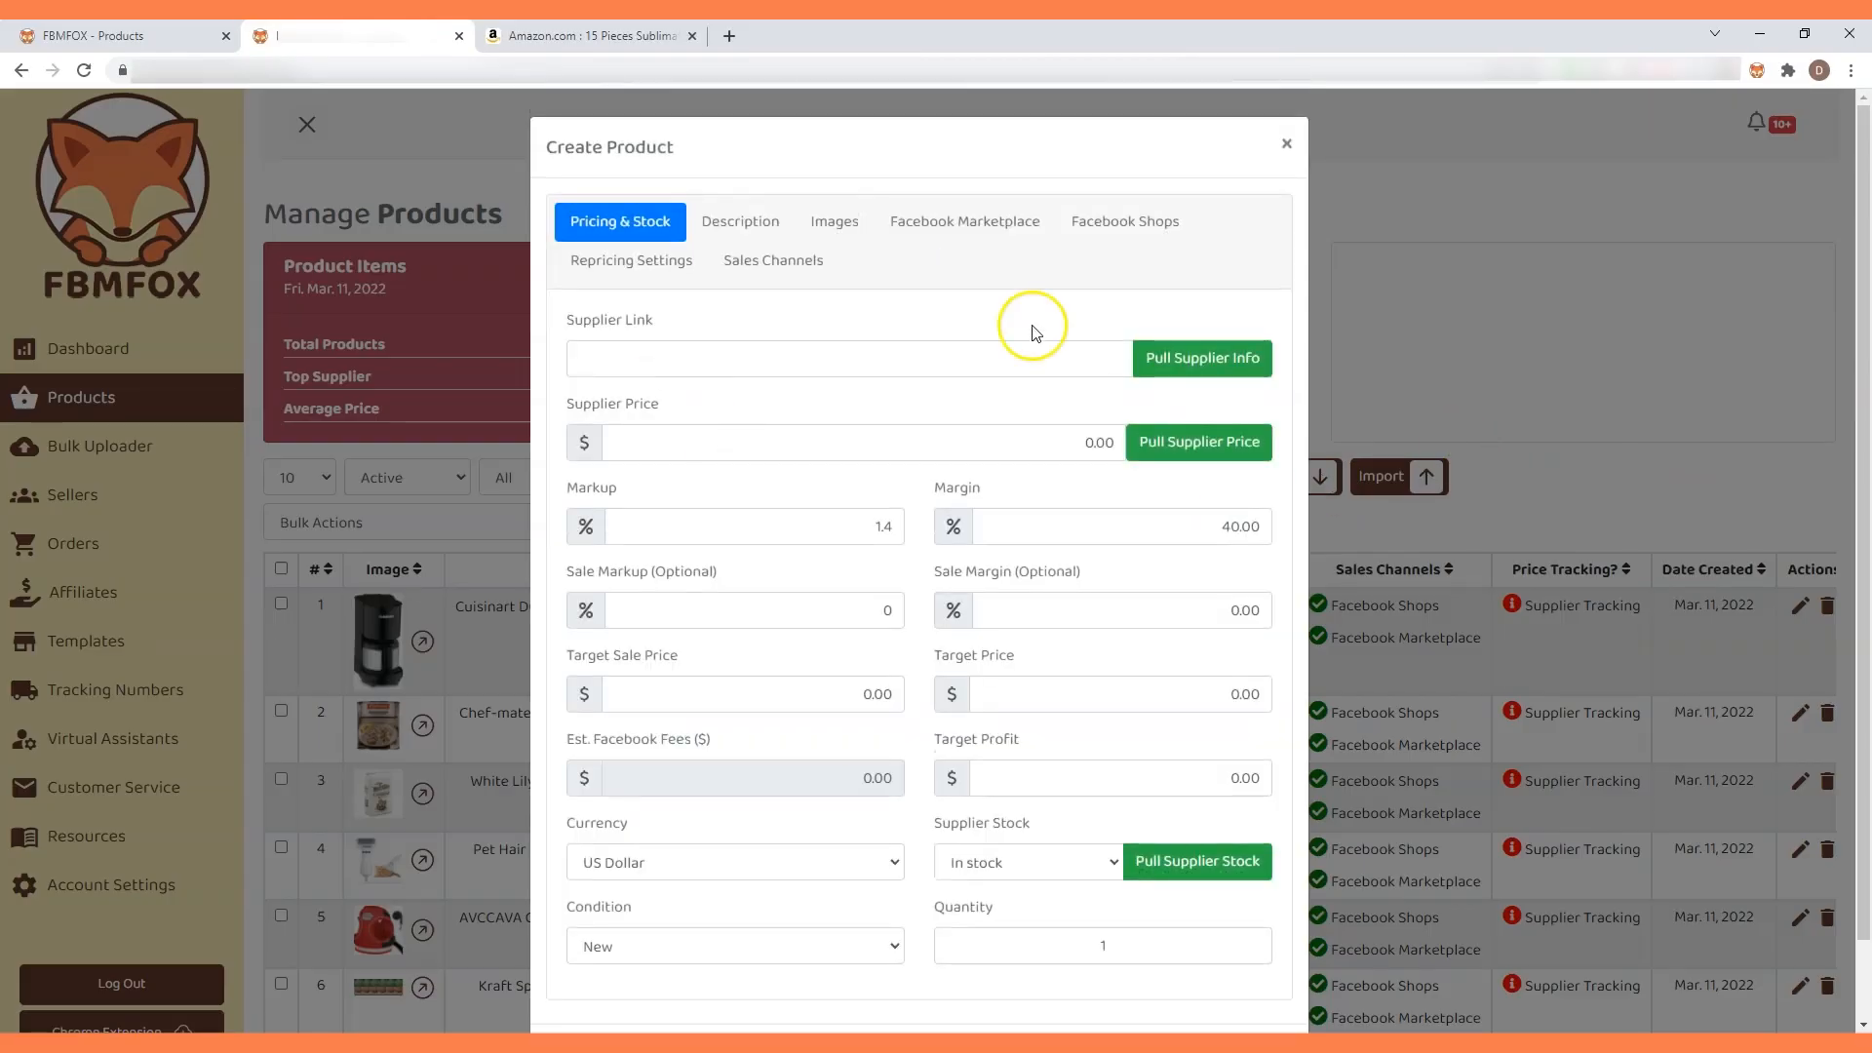
scroll(1031, 570, down, 1)
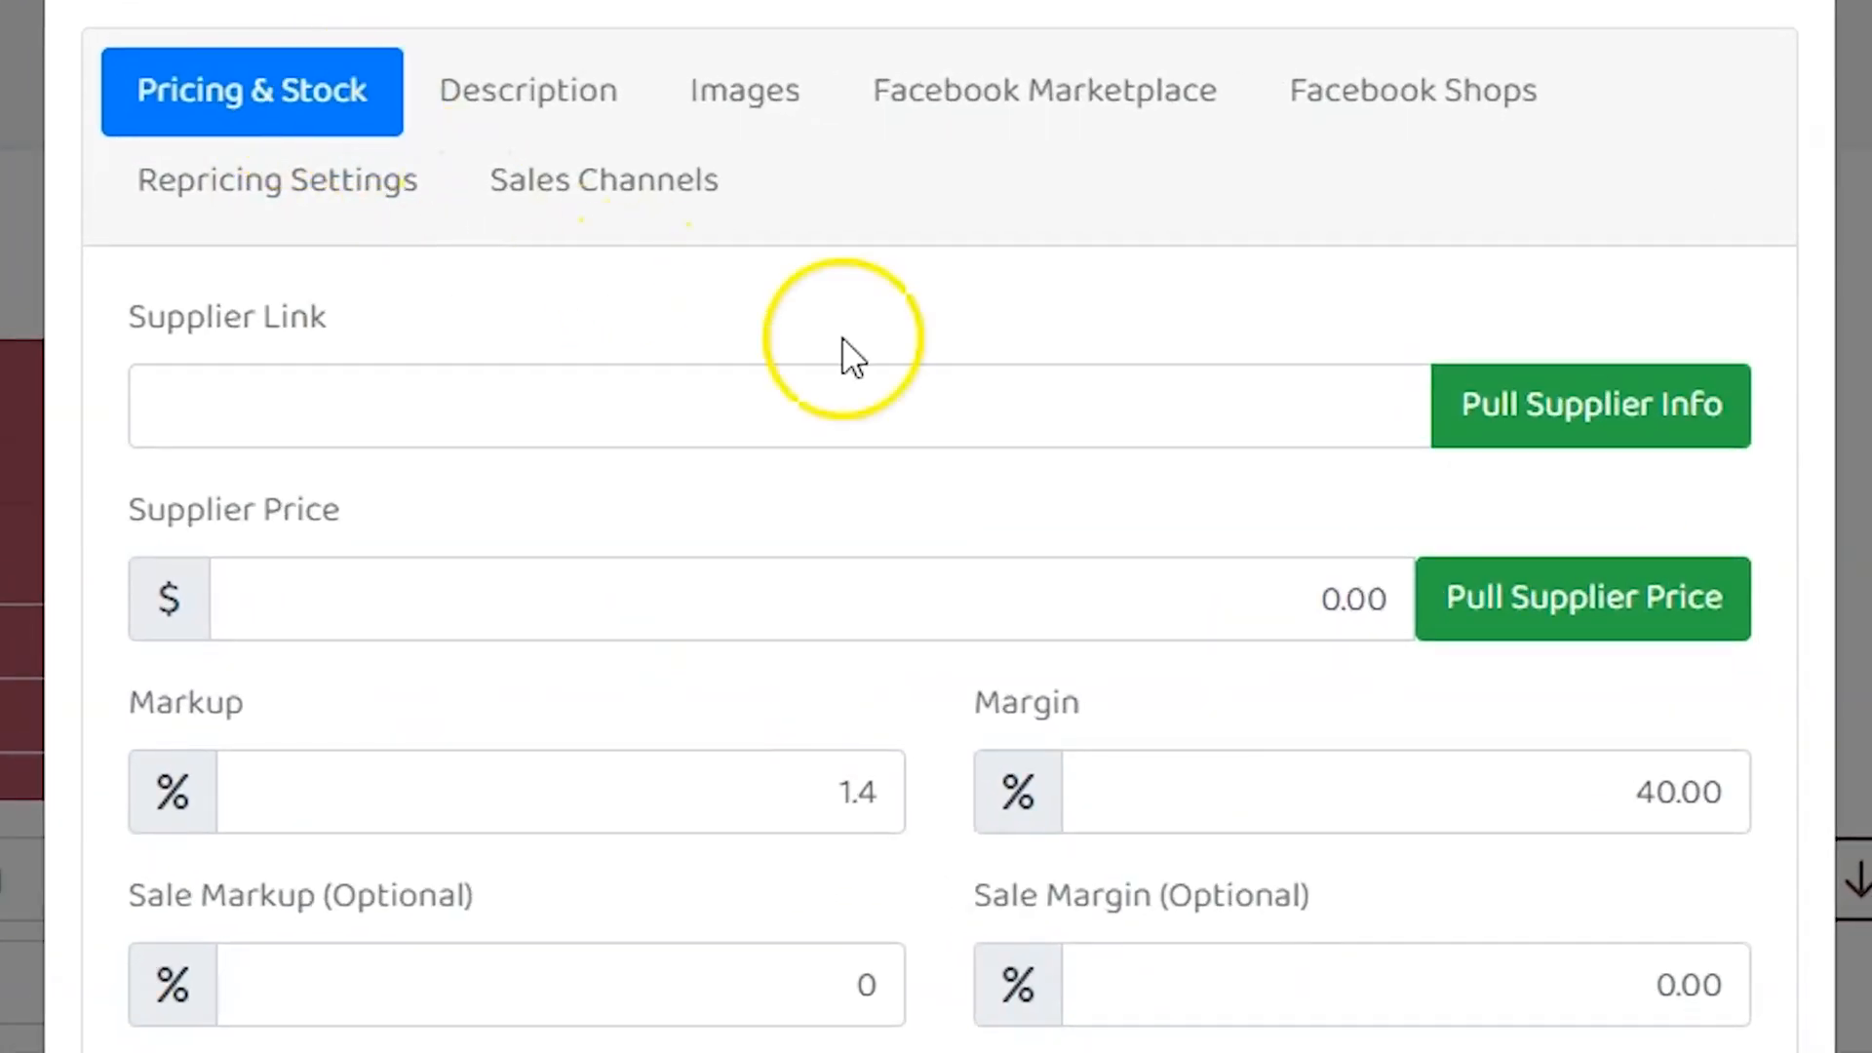
click(1126, 388)
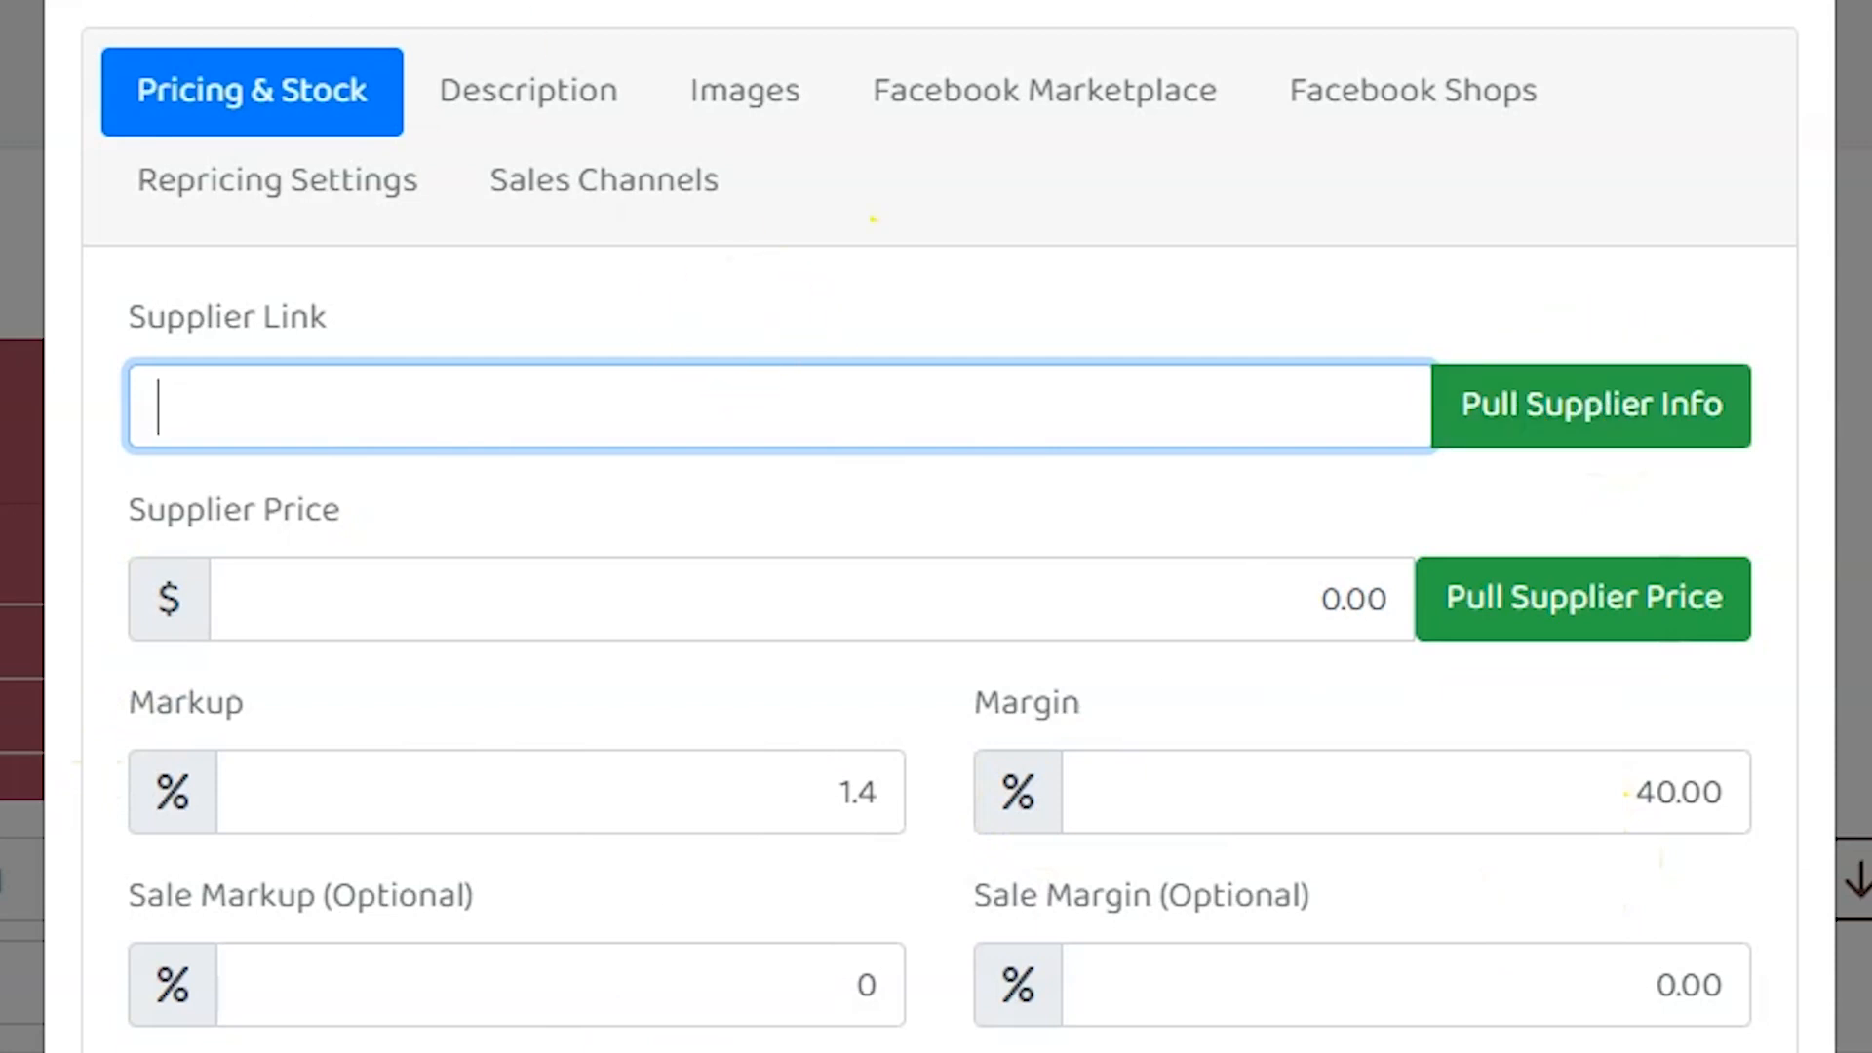
text(https://www.amazon.com/Sublimation-Transfer-Washable-Triangle-Accessories/dp/B091DKPR73/)
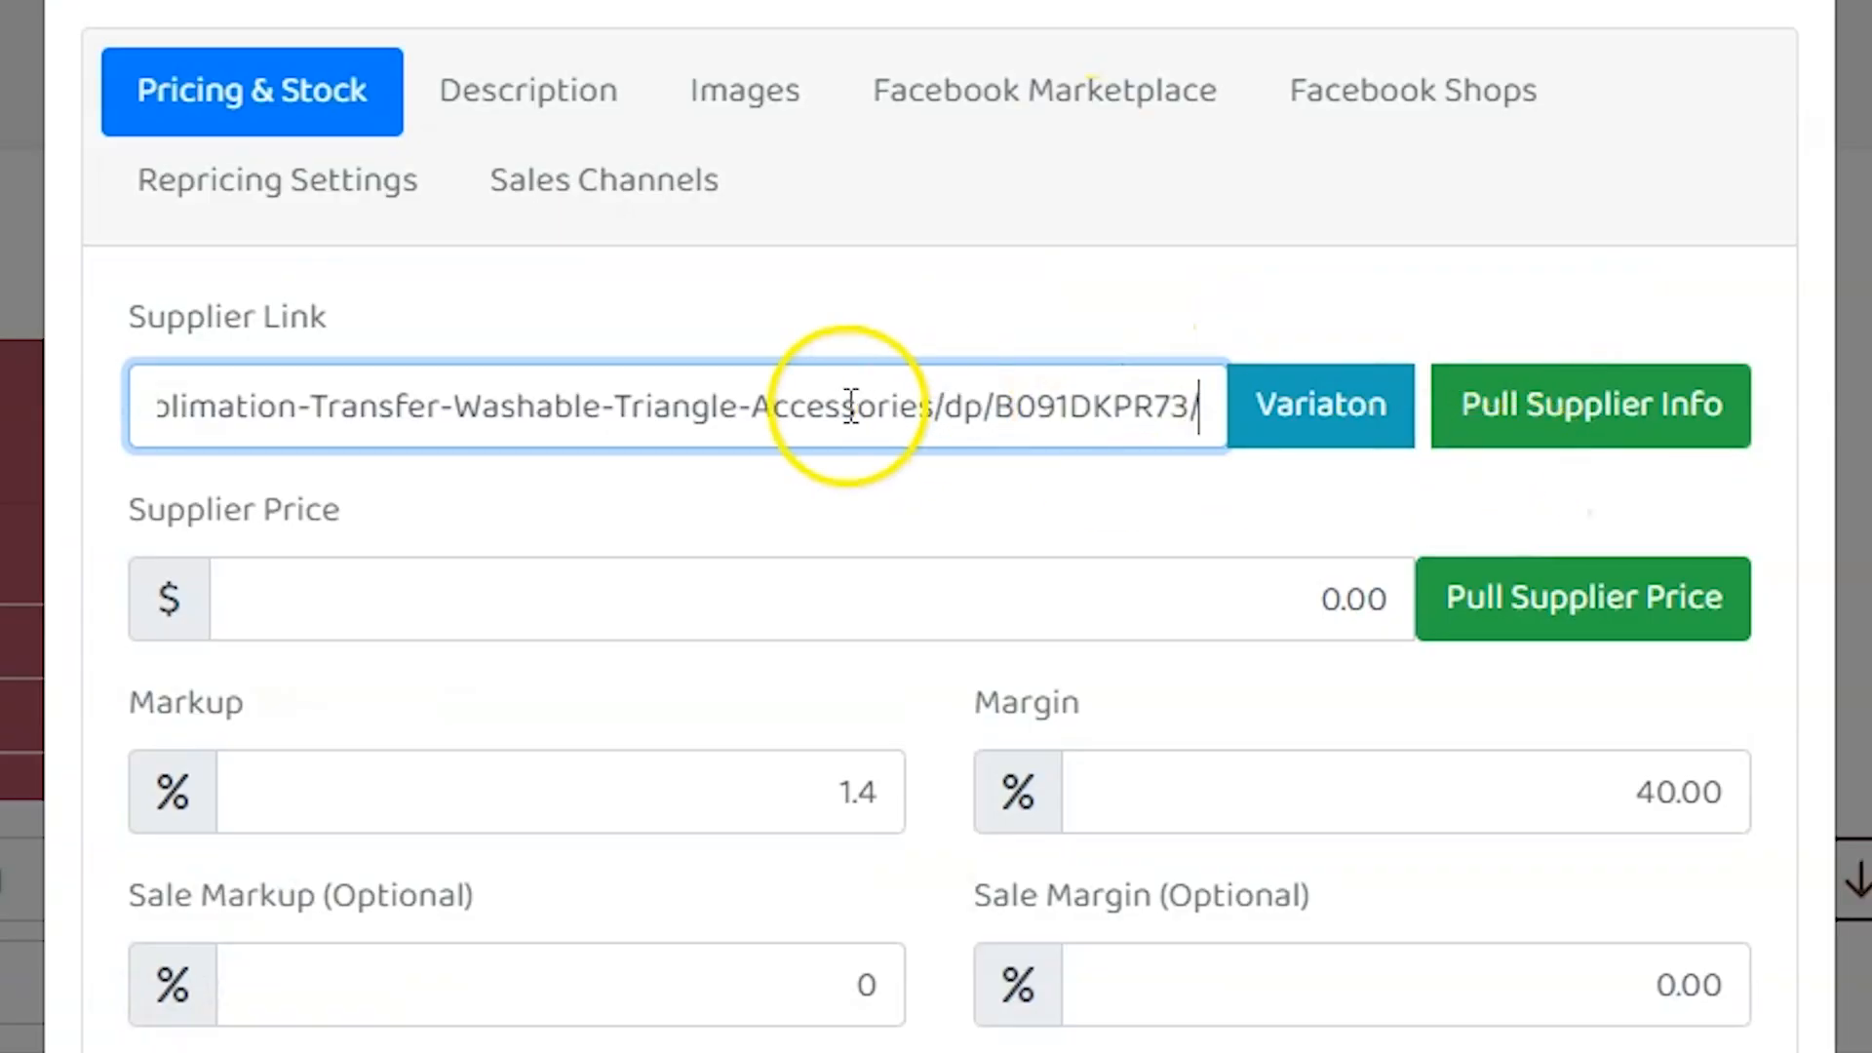
drag(845, 406, 33, 405)
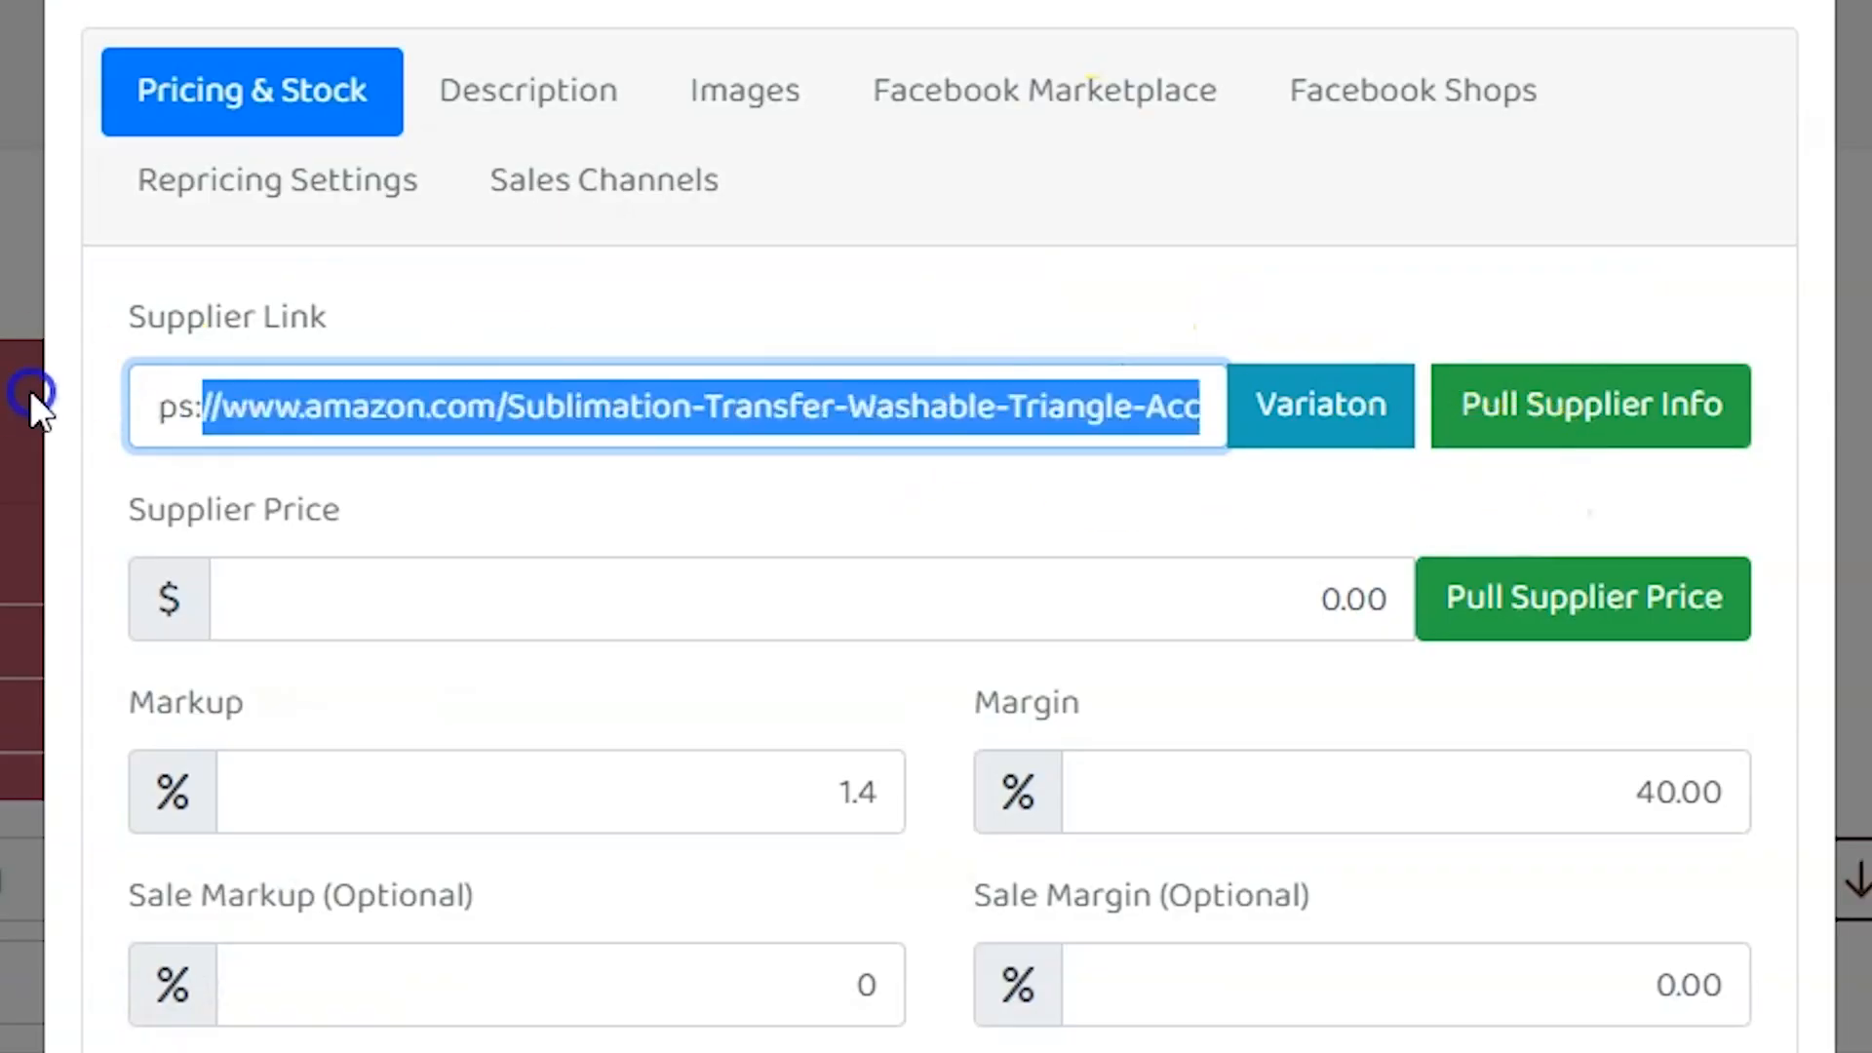
click(1609, 419)
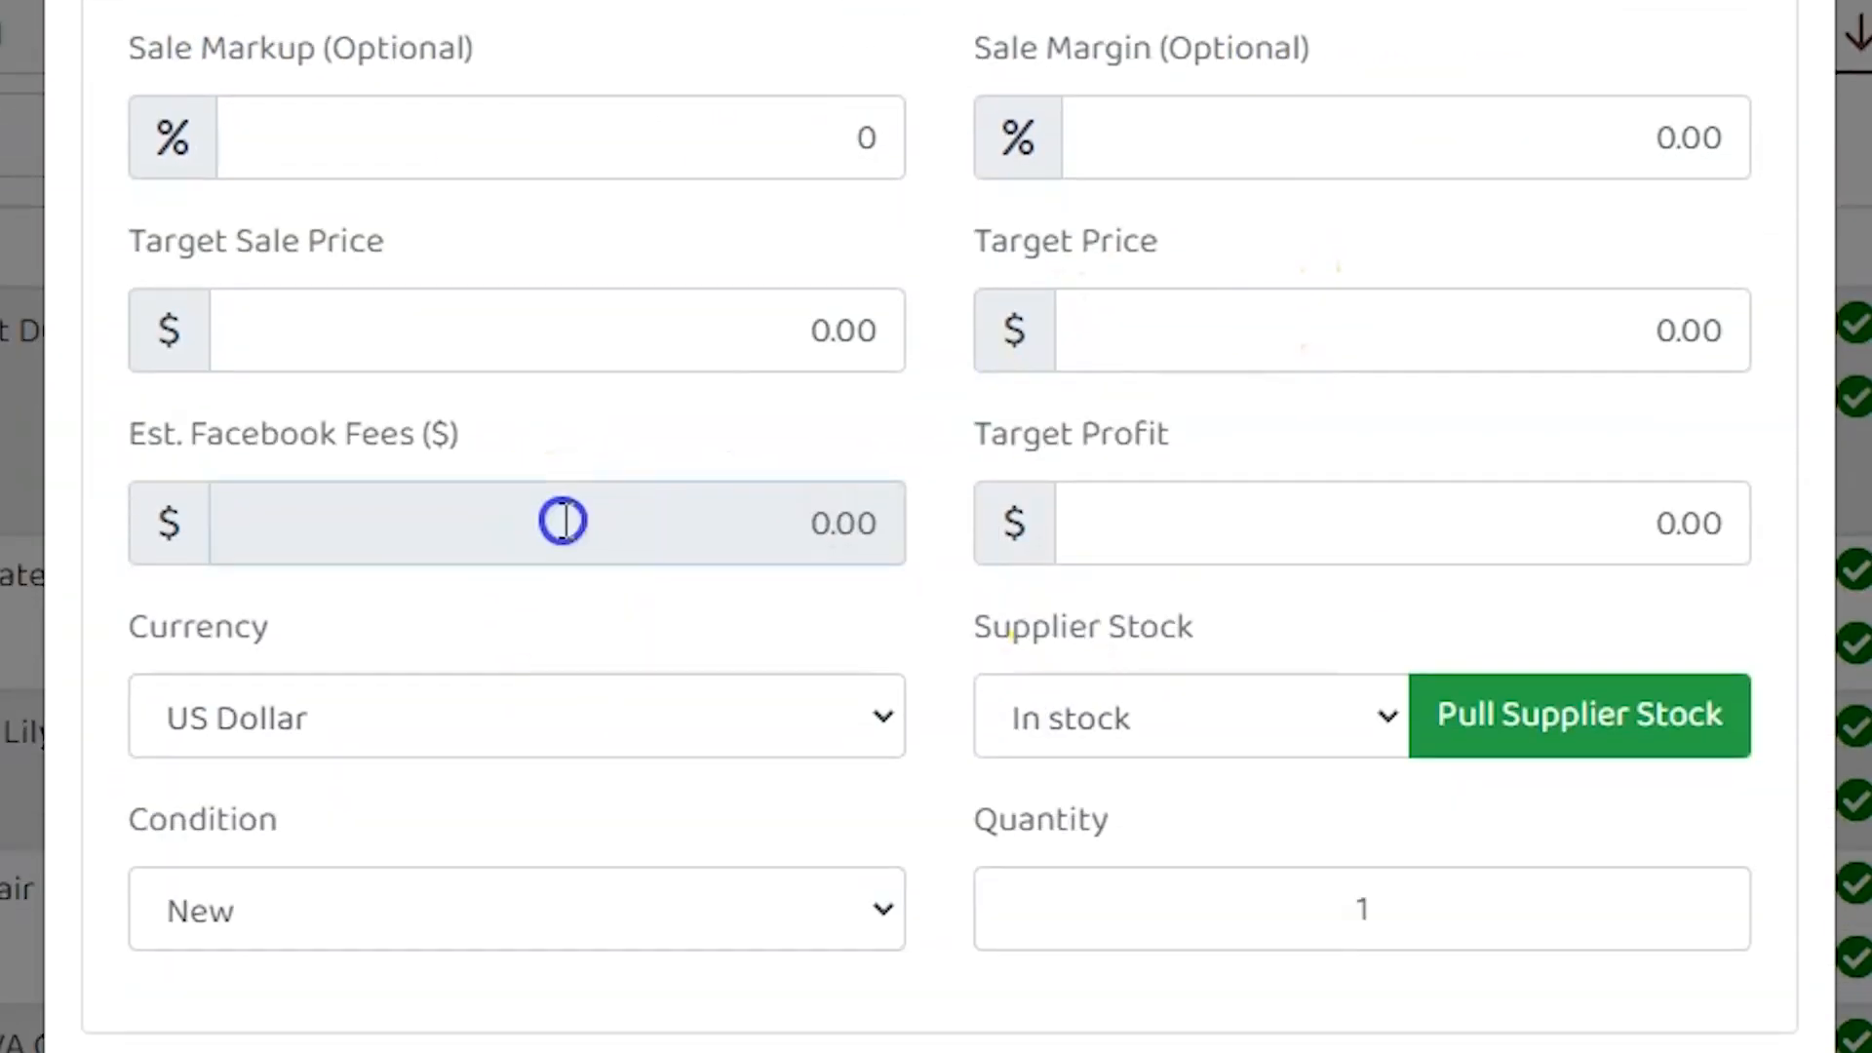
Examine the new product's estimated fees, target price and profit, currency options, condition and quantity
click(560, 523)
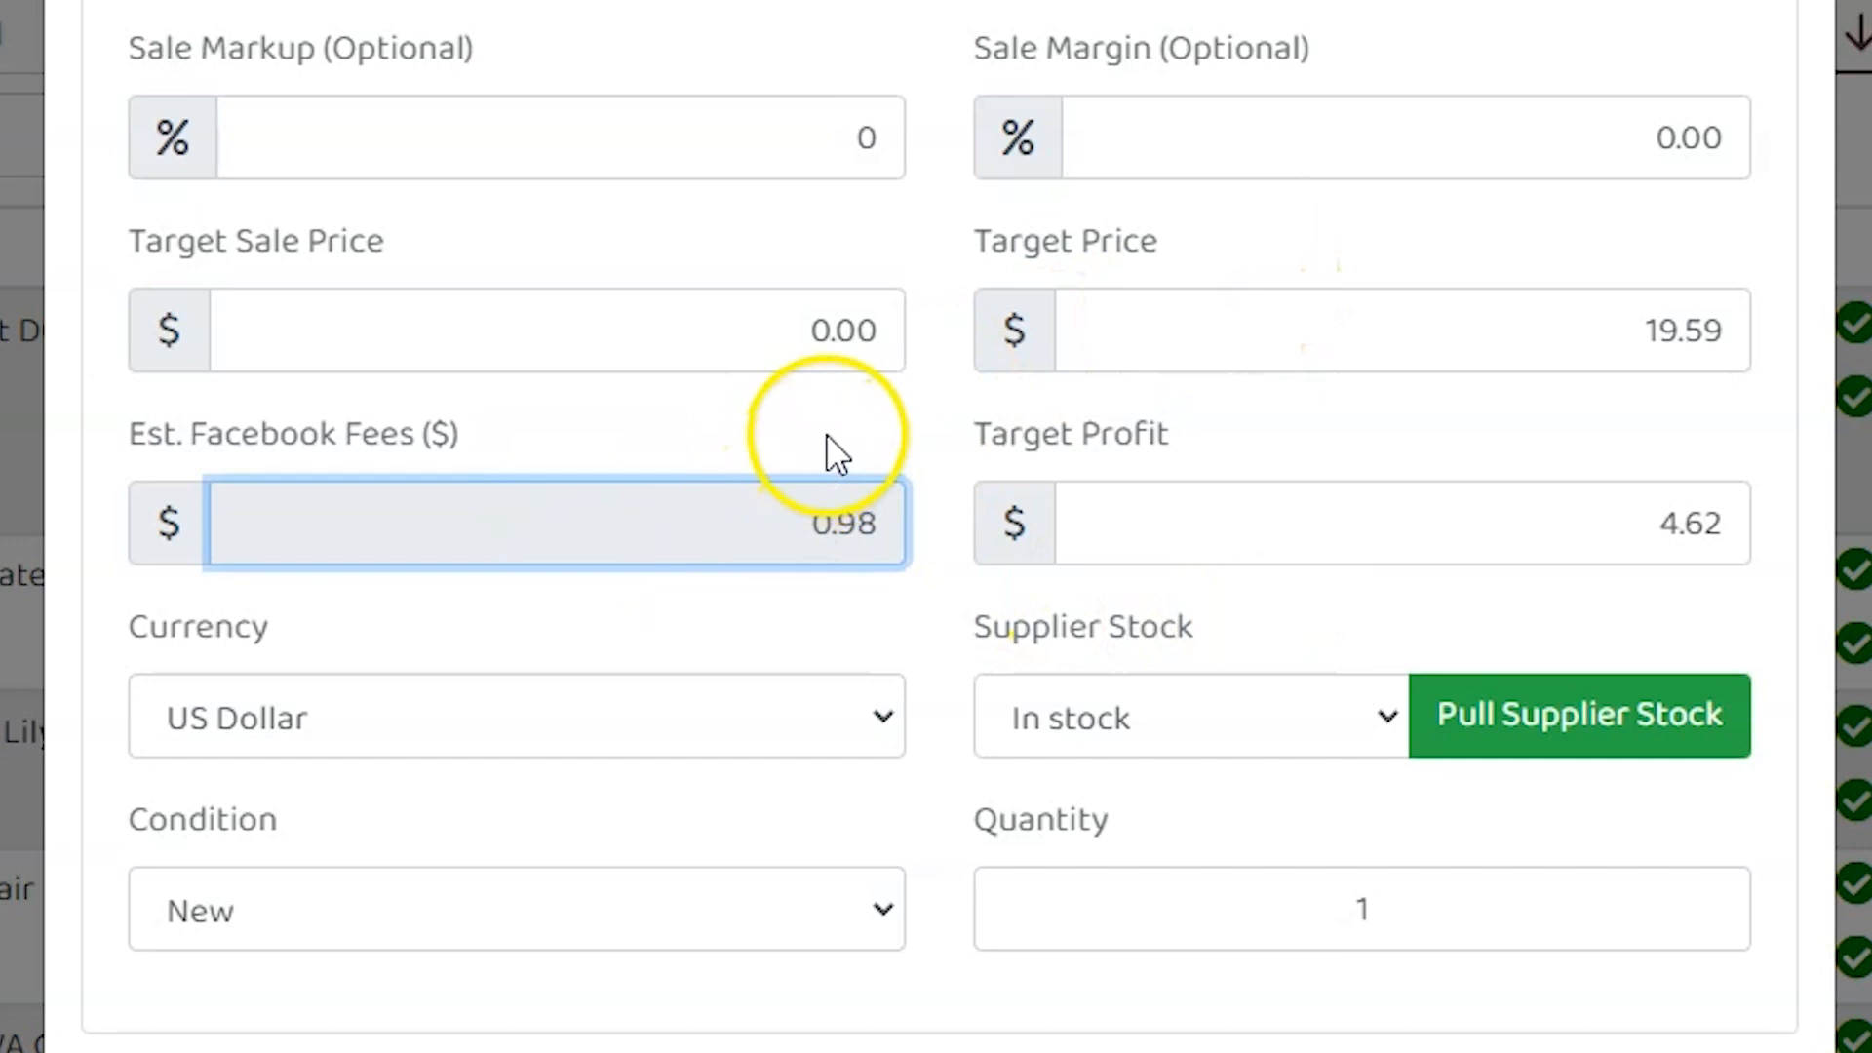
click(827, 433)
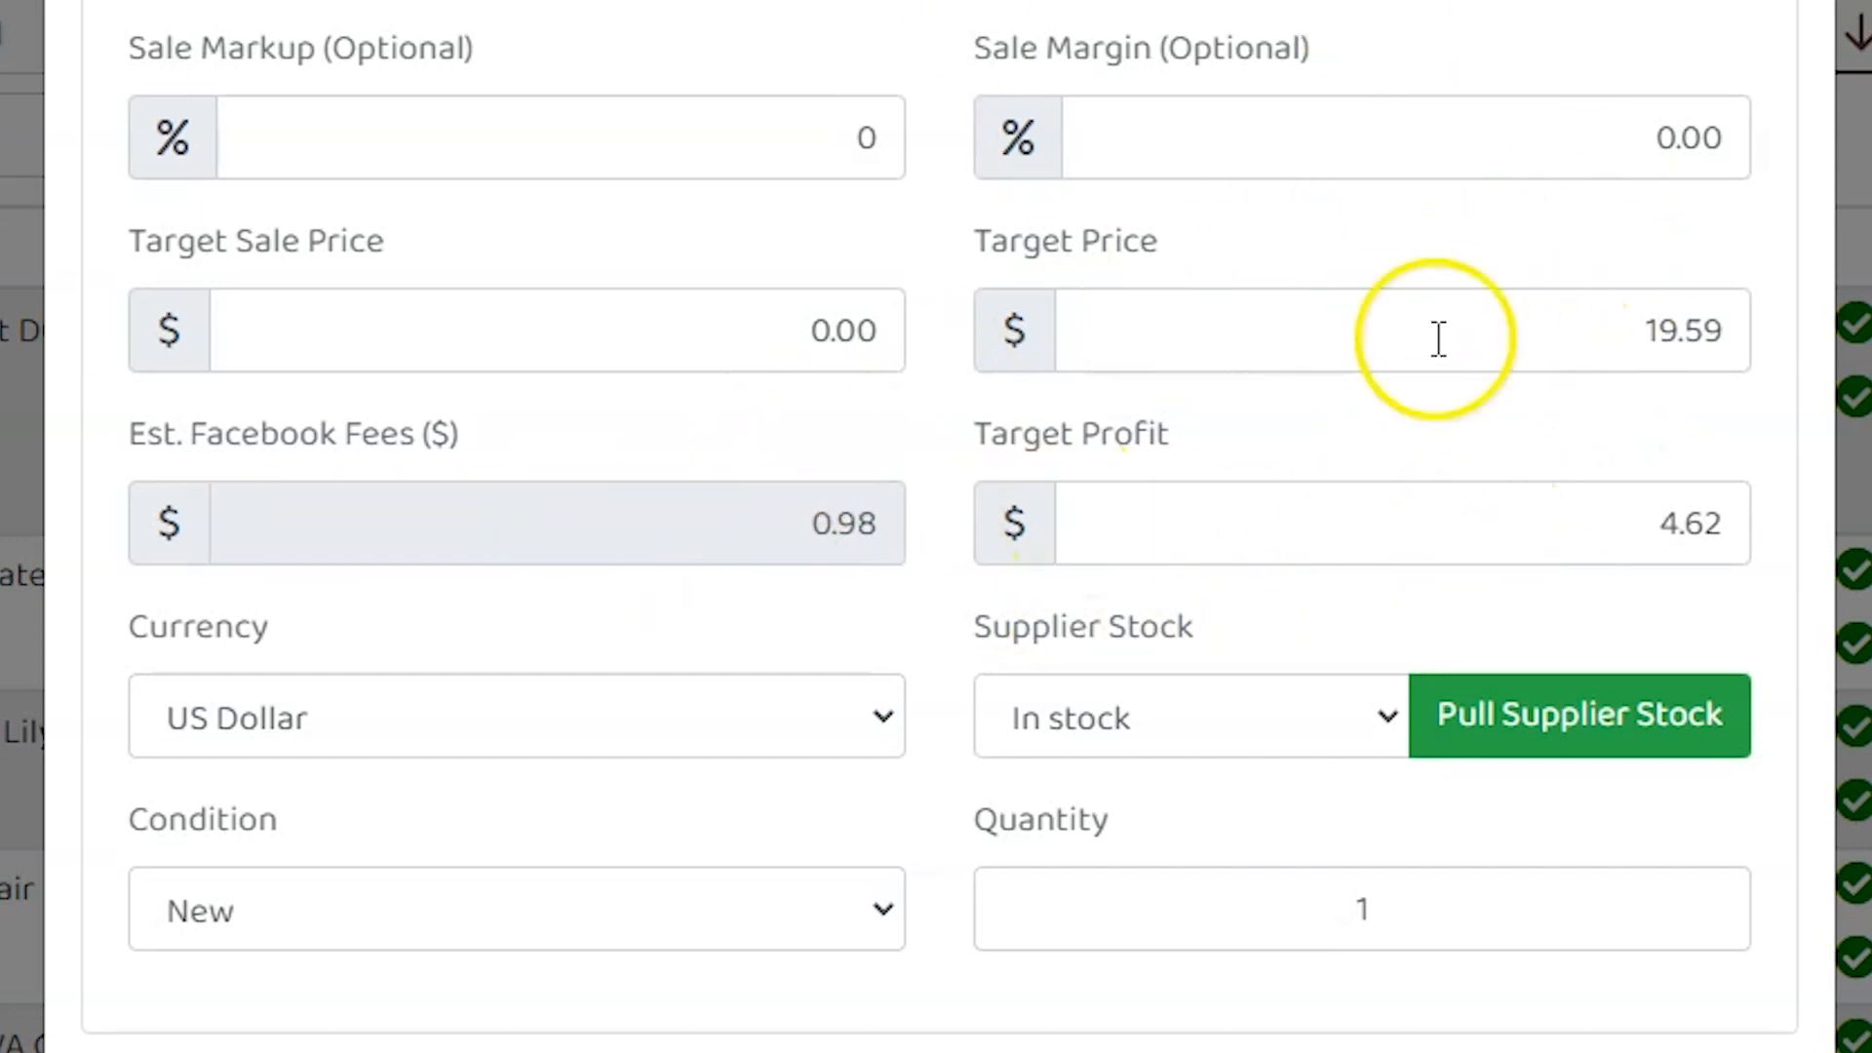
click(1607, 558)
click(1676, 588)
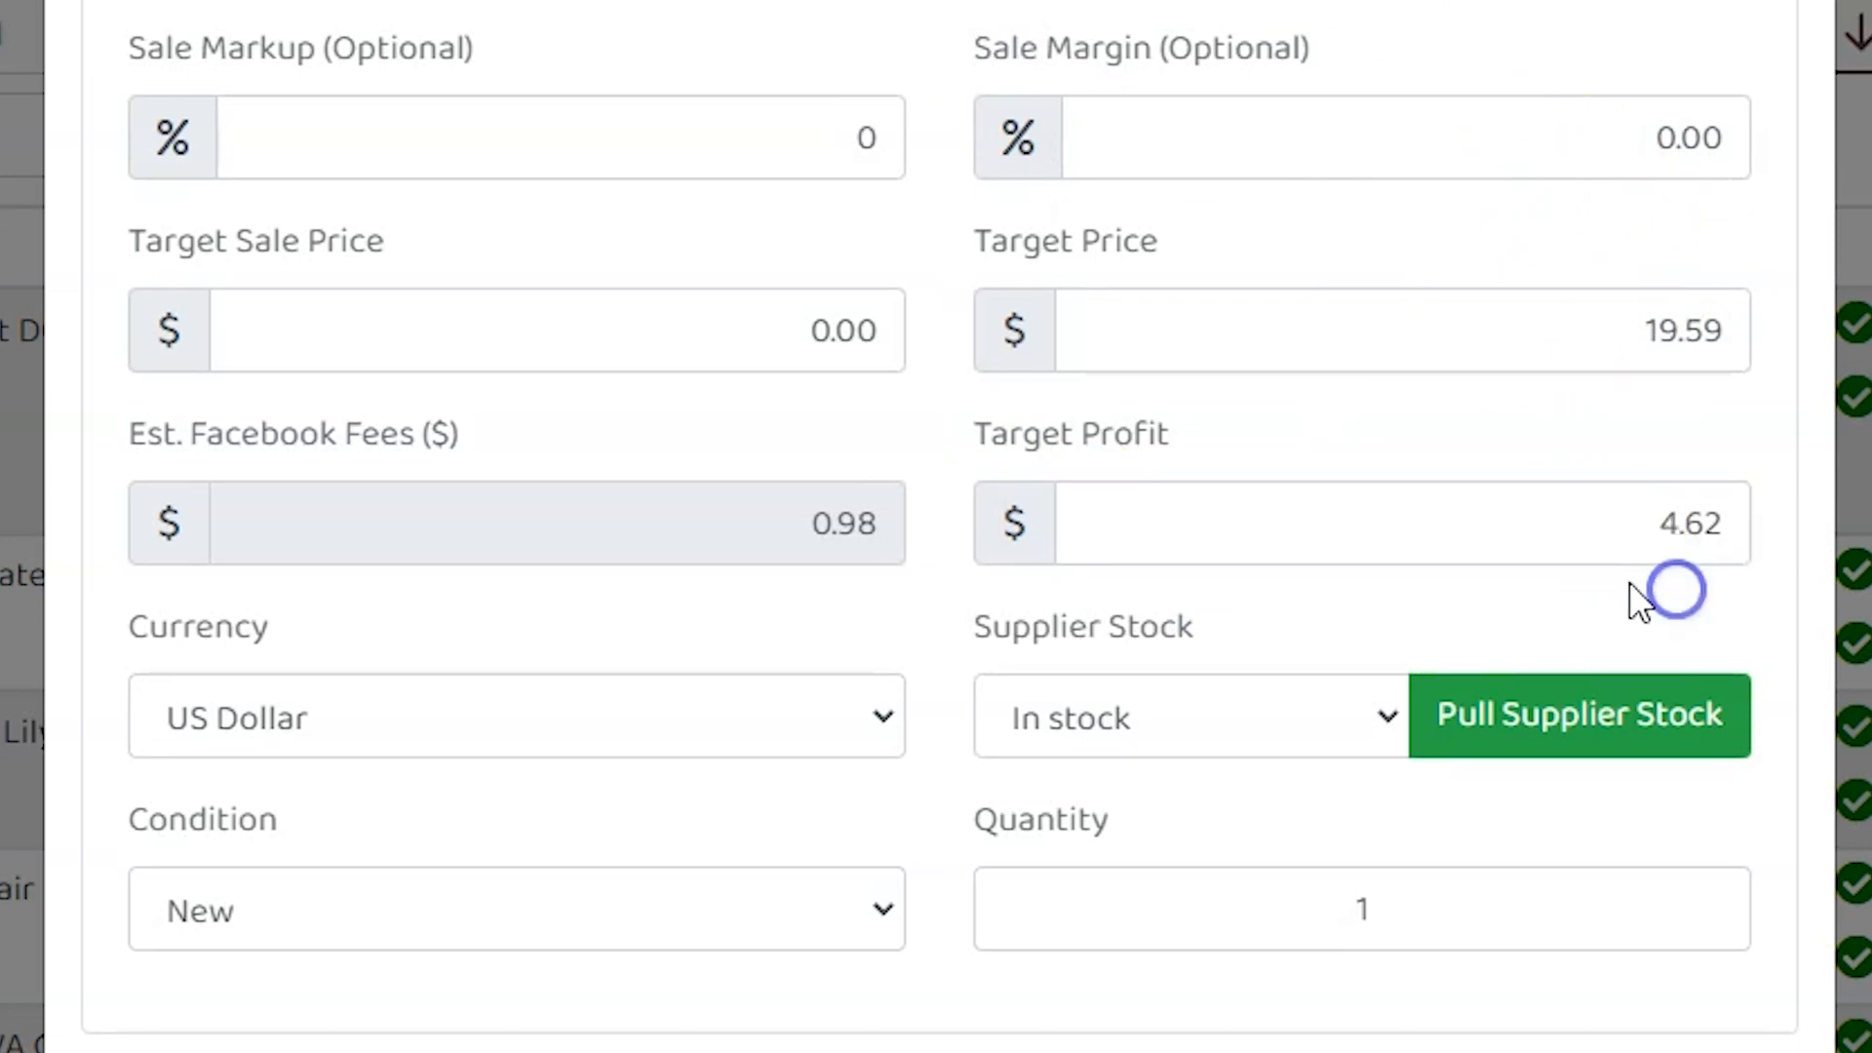
click(781, 711)
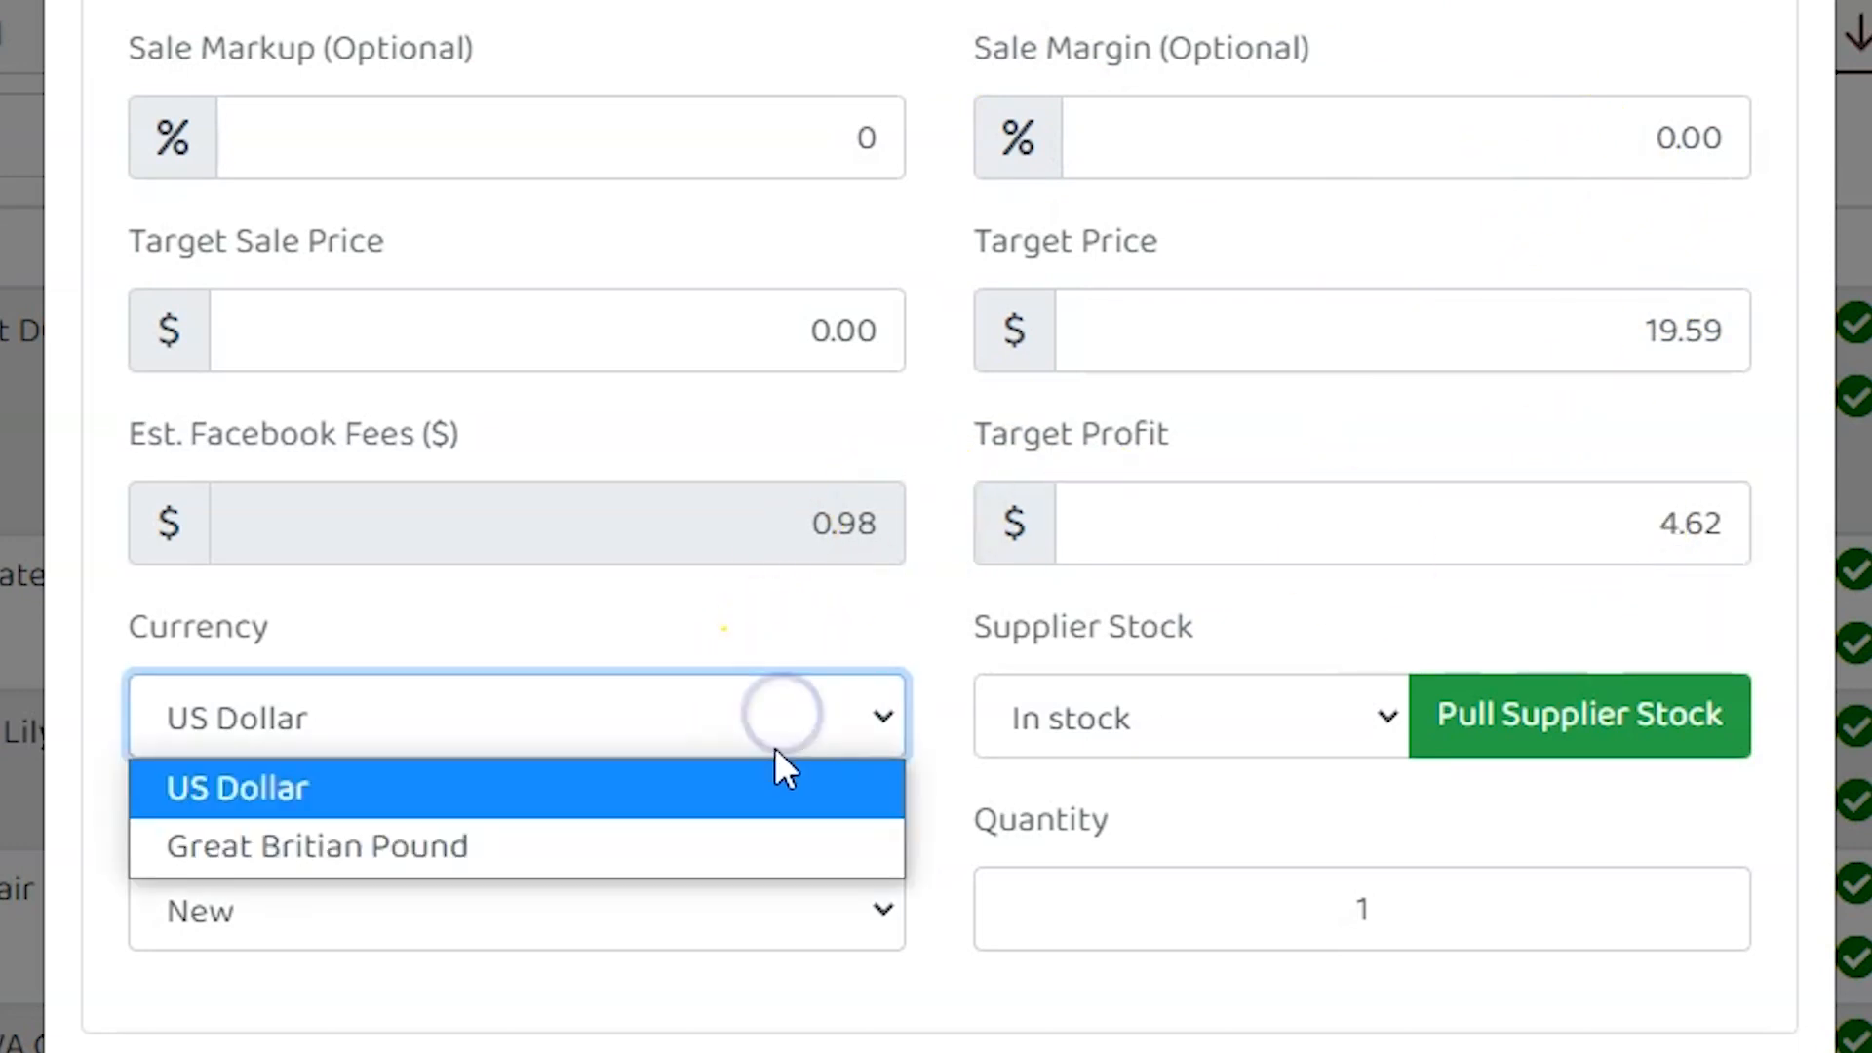
click(761, 704)
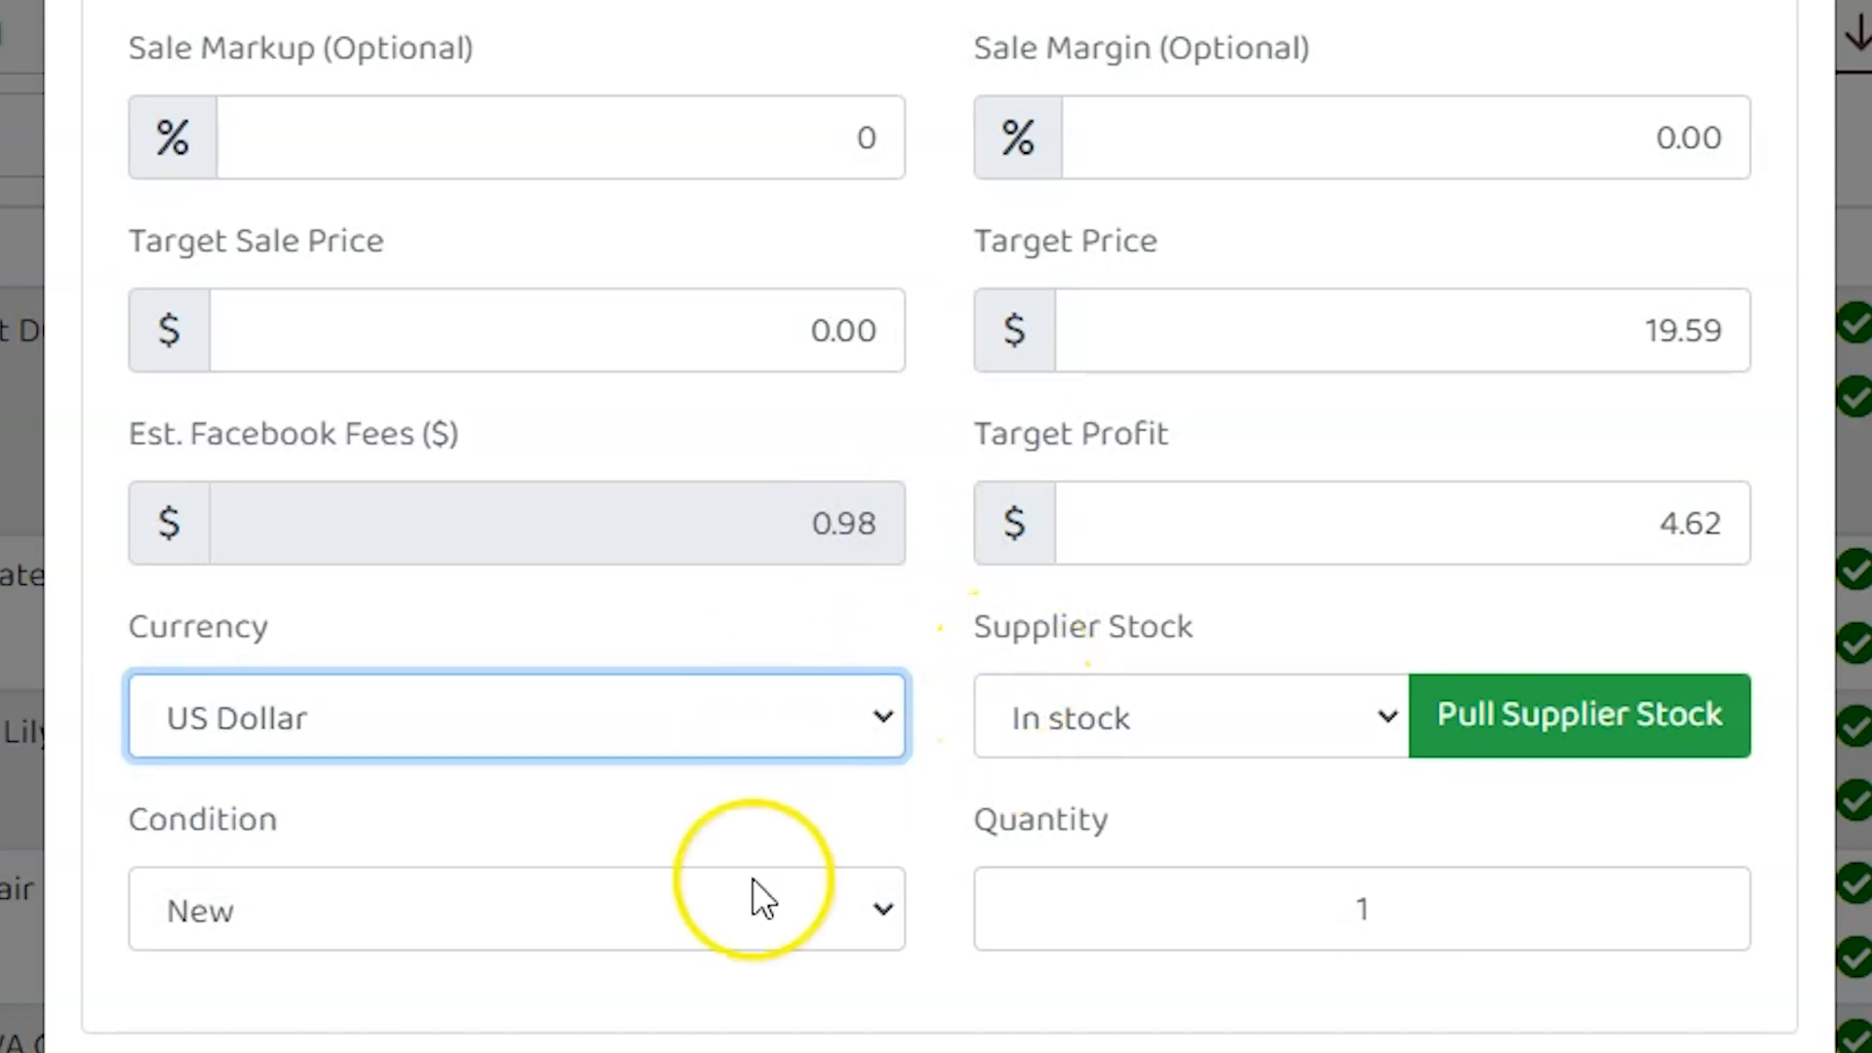
click(701, 905)
scroll(586, 976, down, 3)
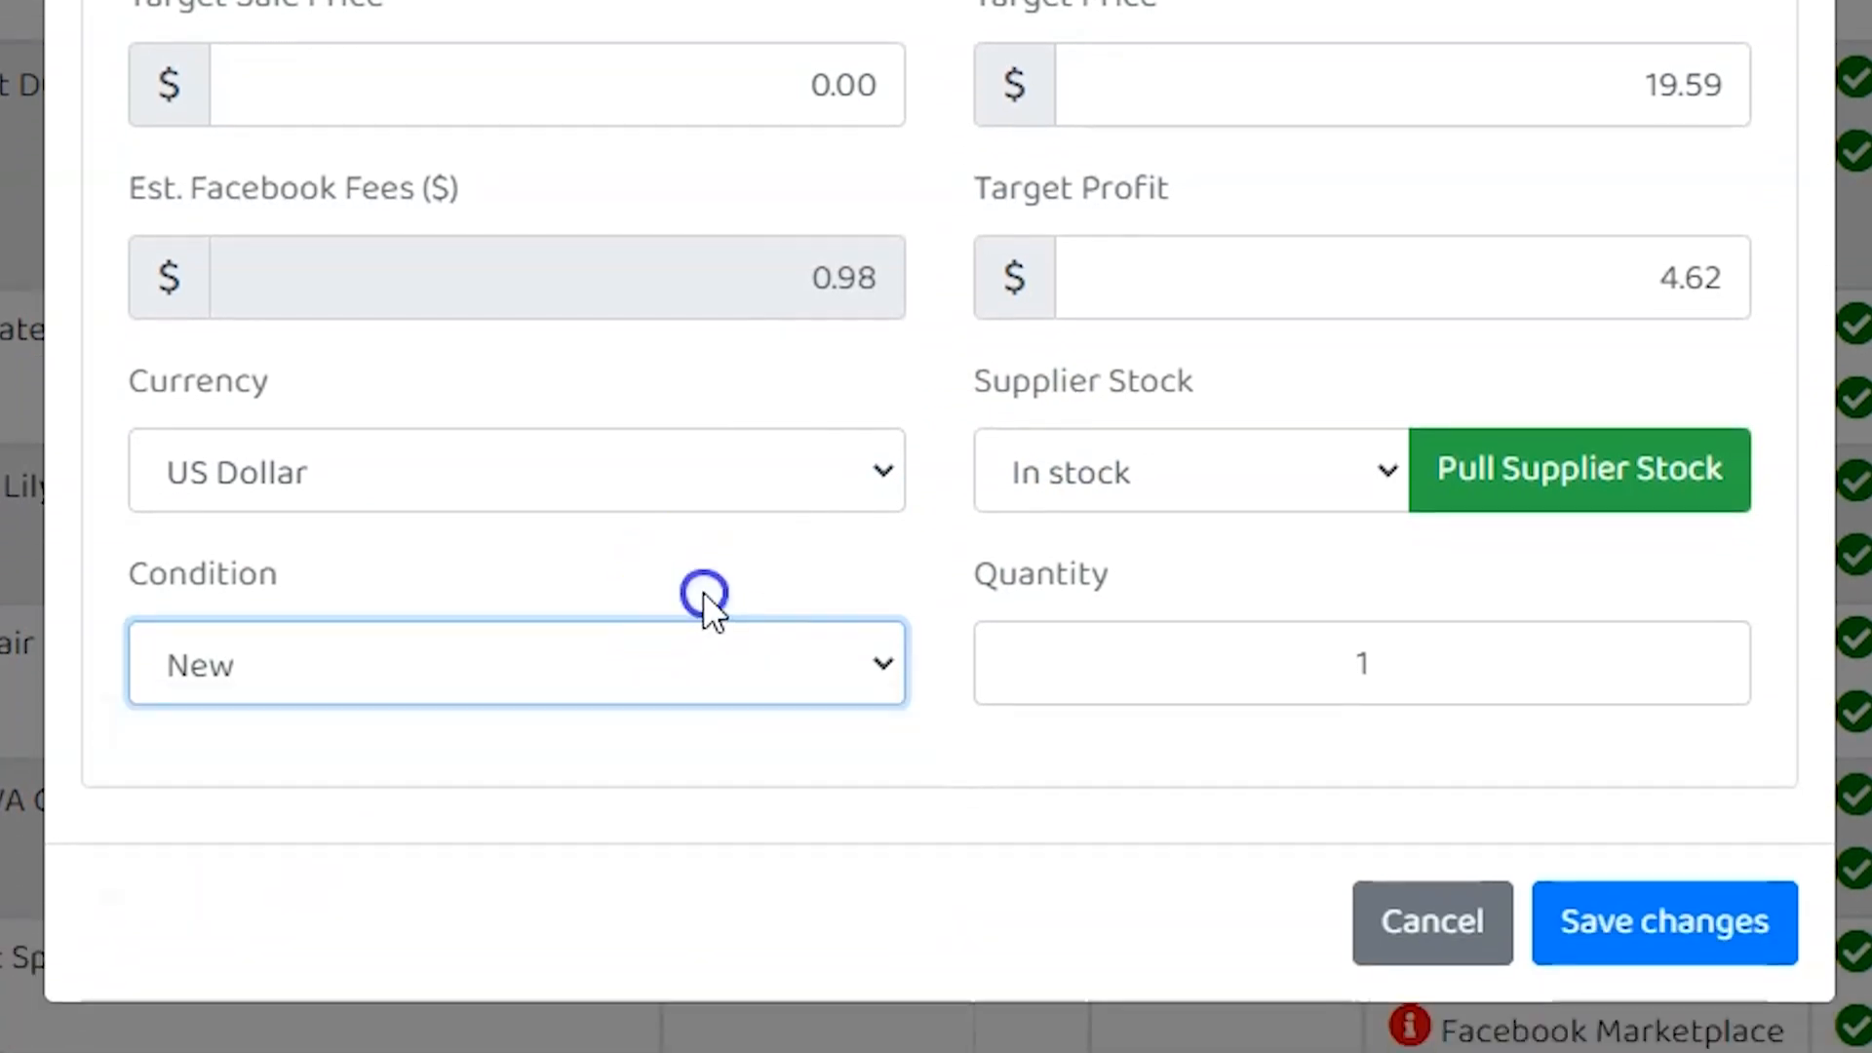
click(1478, 690)
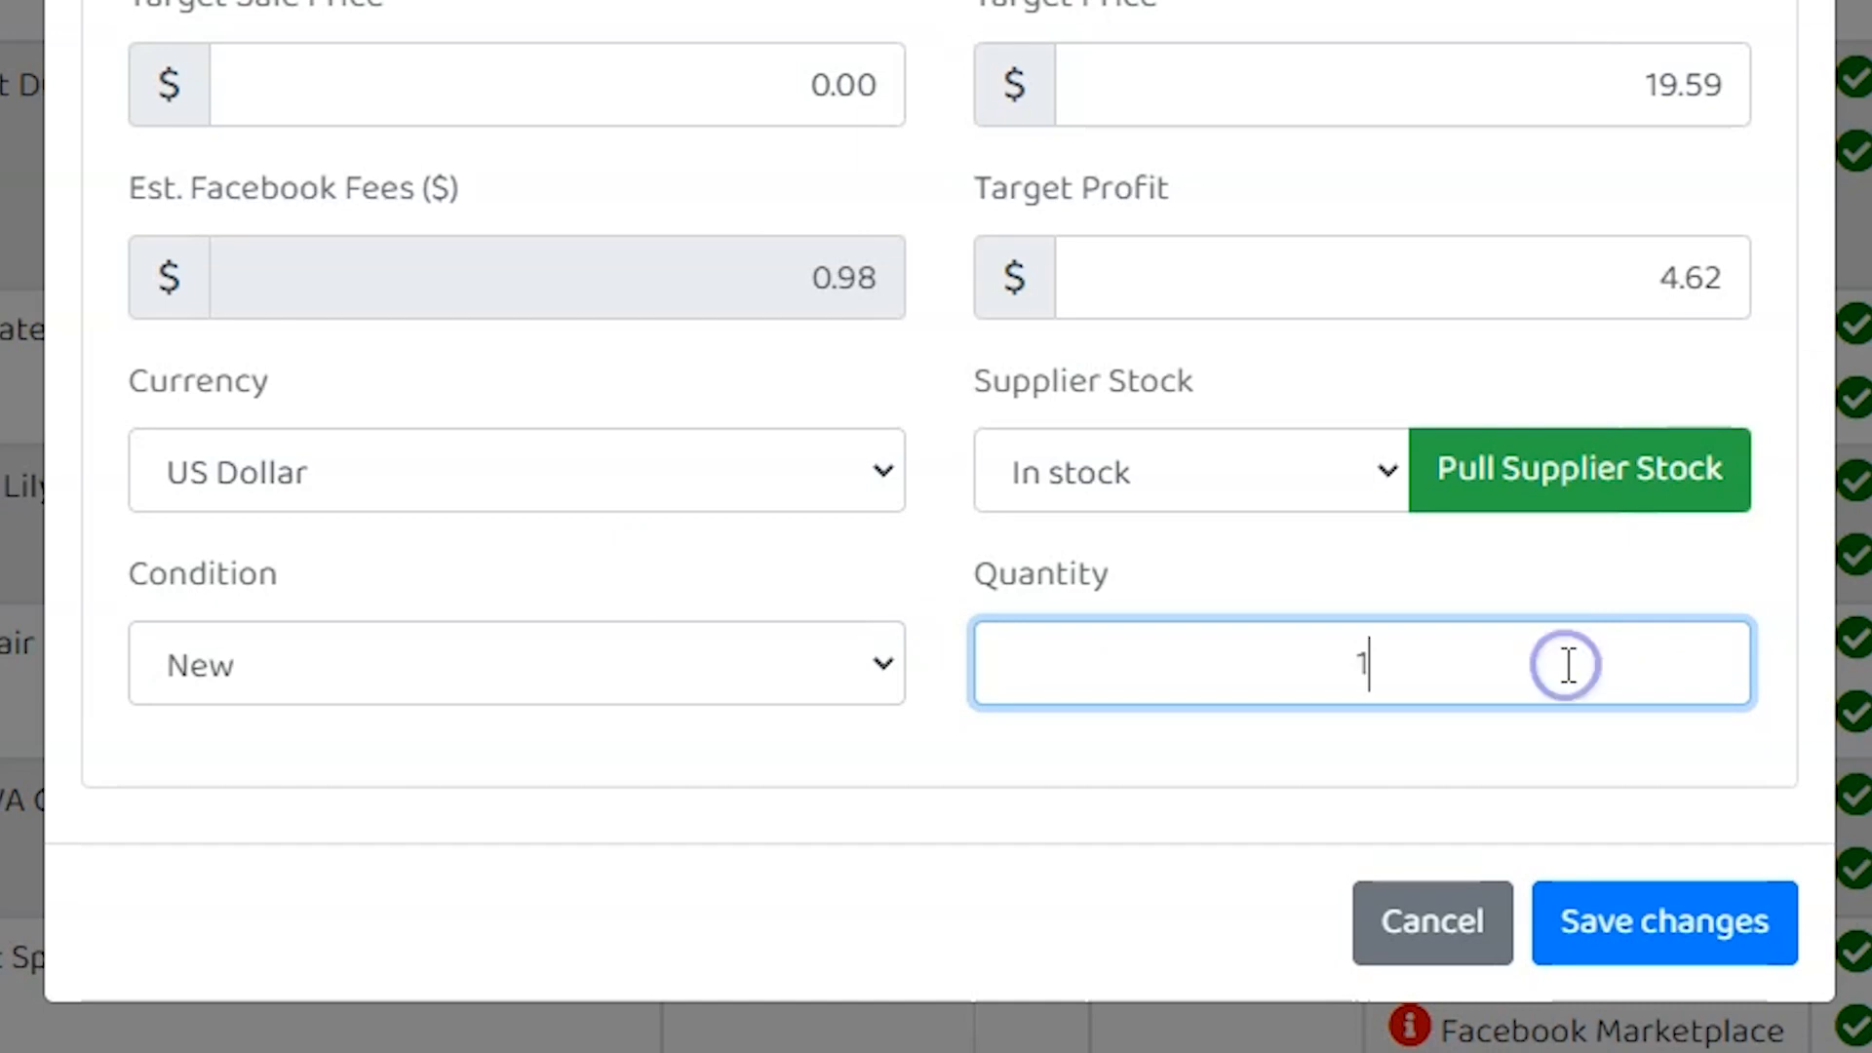
Apply the General Template (Shops + Marketplace) in the new product's description settings, giving it the header "Sample Header"
scroll(1563, 660, up, 10)
click(629, 39)
scroll(1237, 585, down, 3)
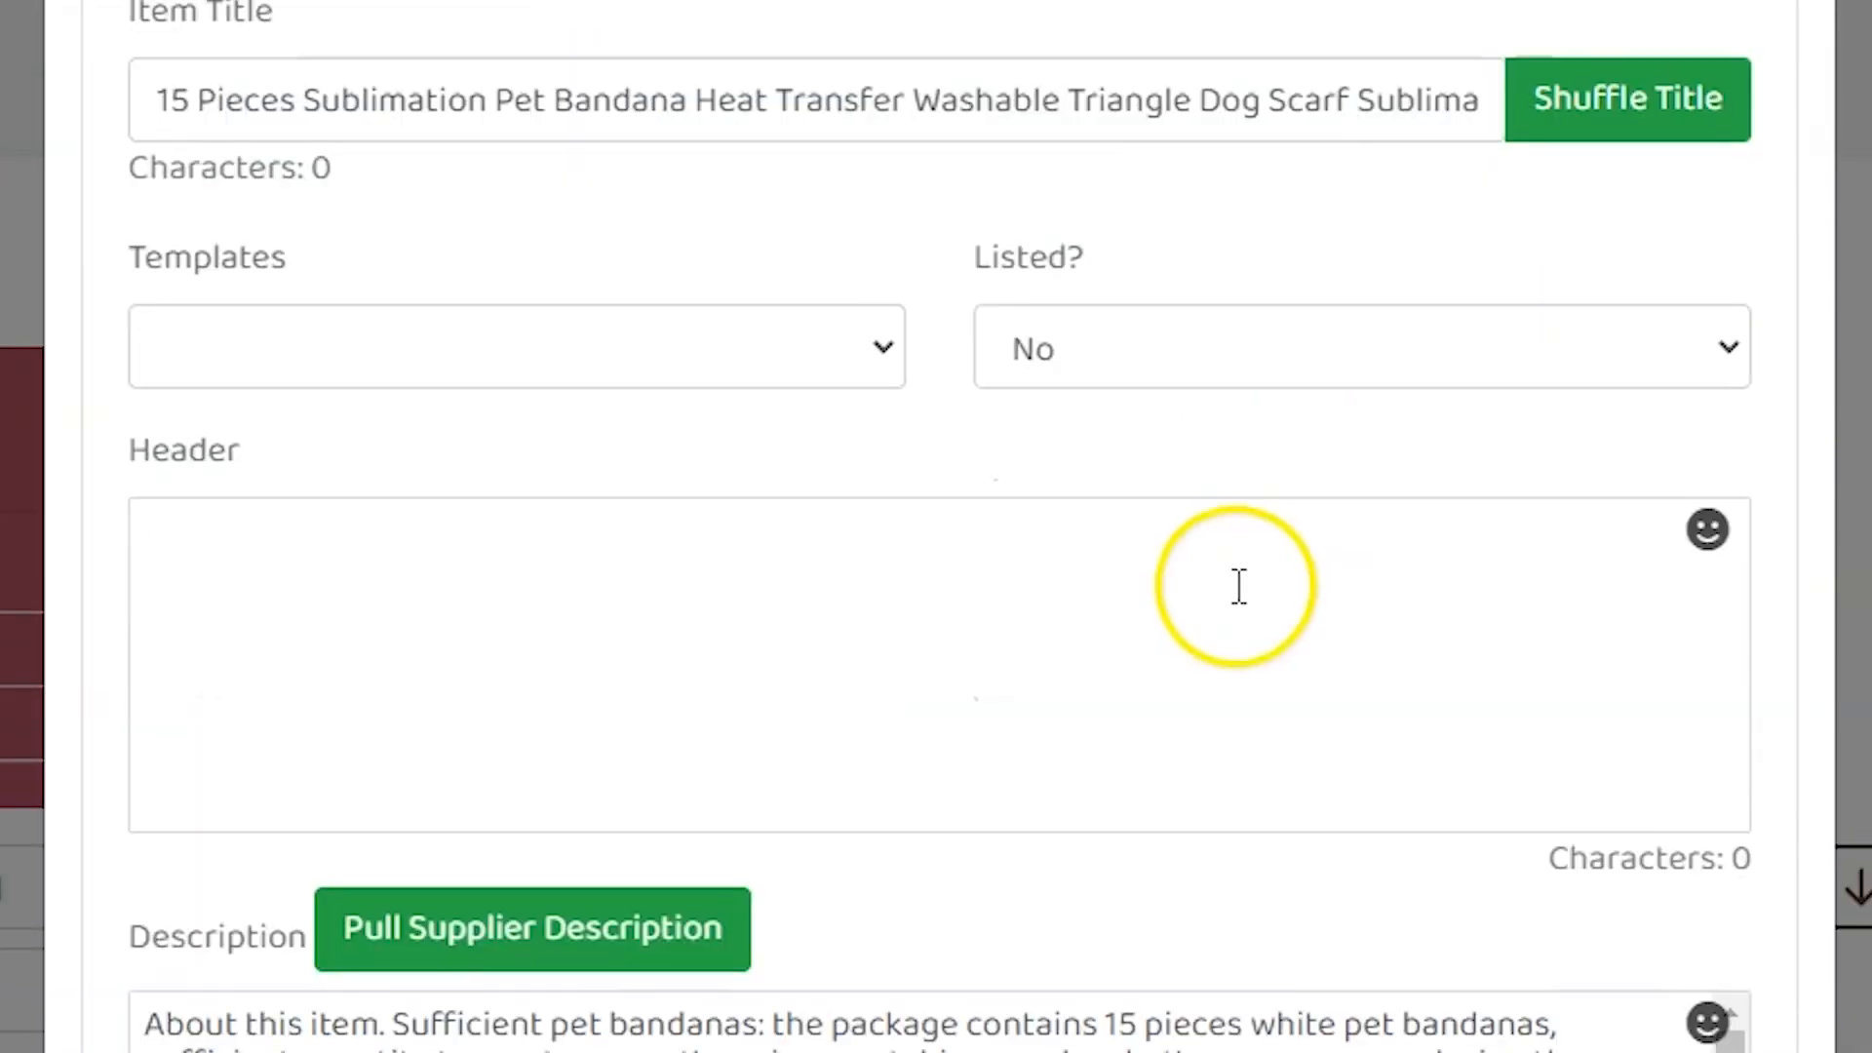
scroll(1240, 585, up, 5)
scroll(1237, 583, down, 3)
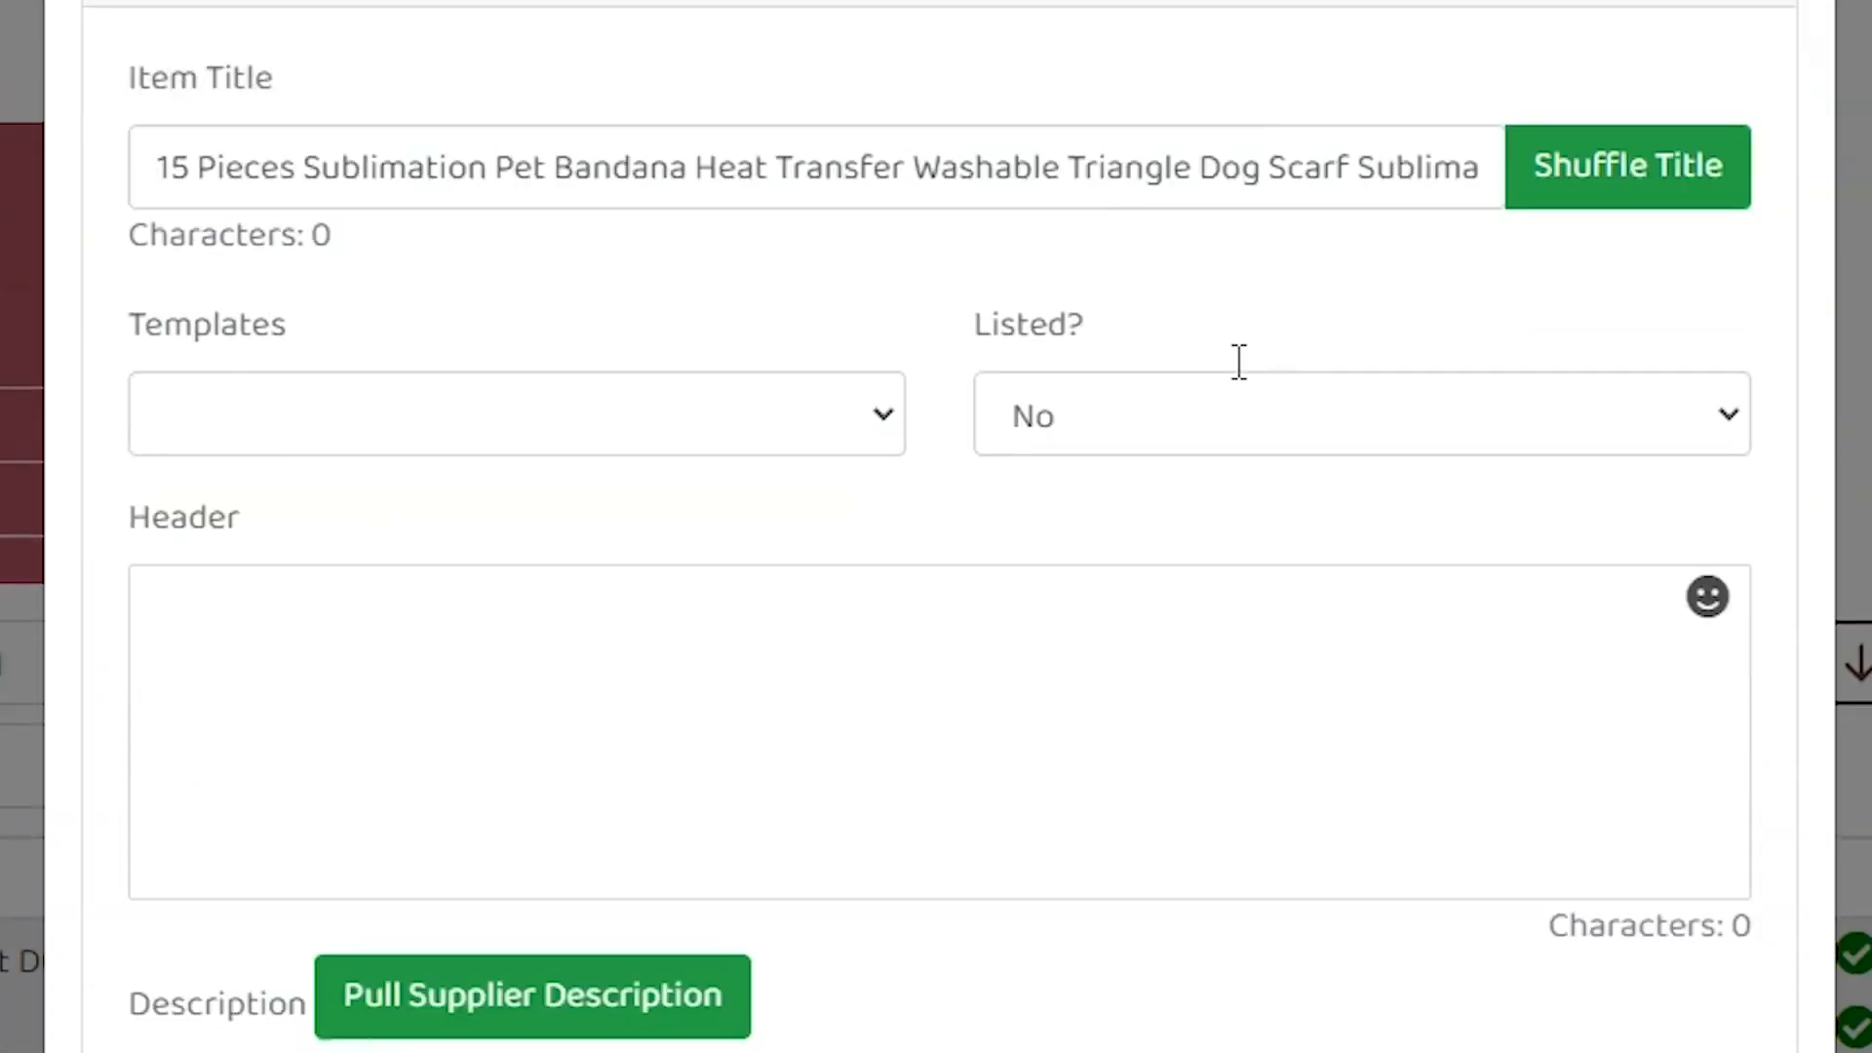
scroll(795, 583, up, 3)
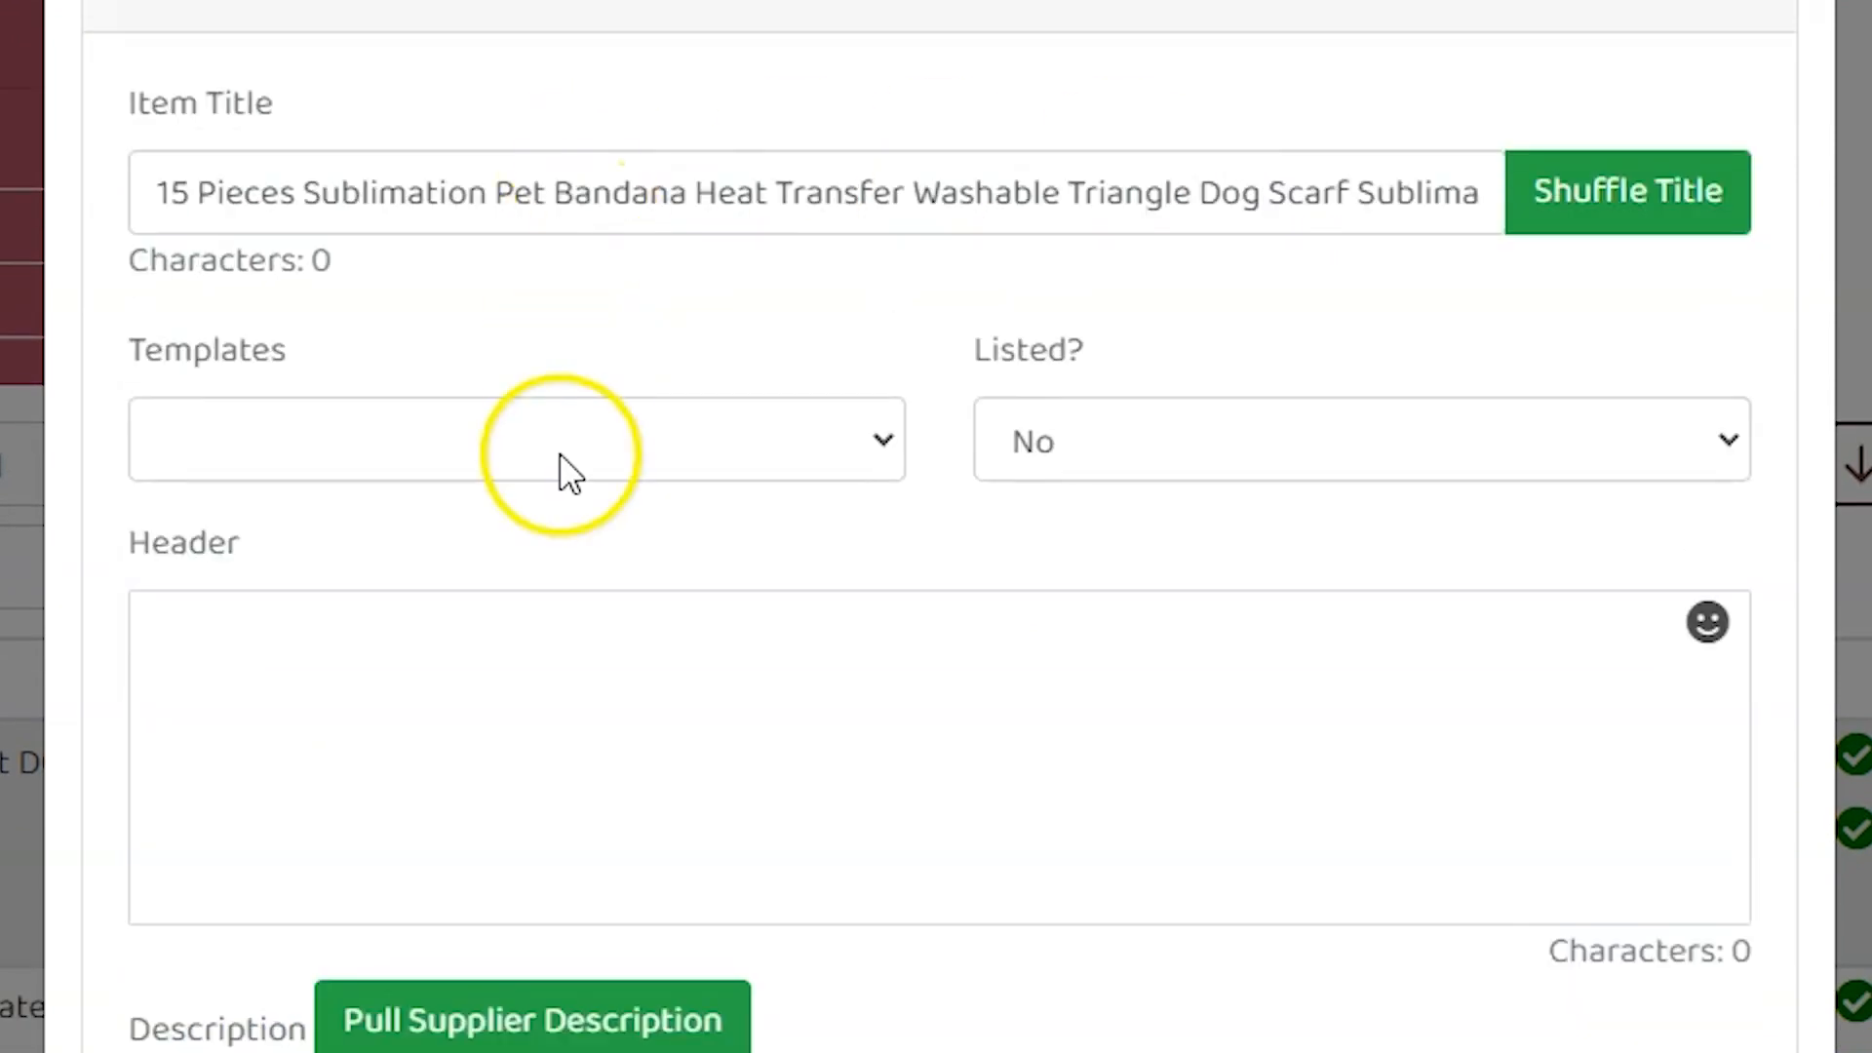
scroll(576, 488, down, 5)
click(586, 556)
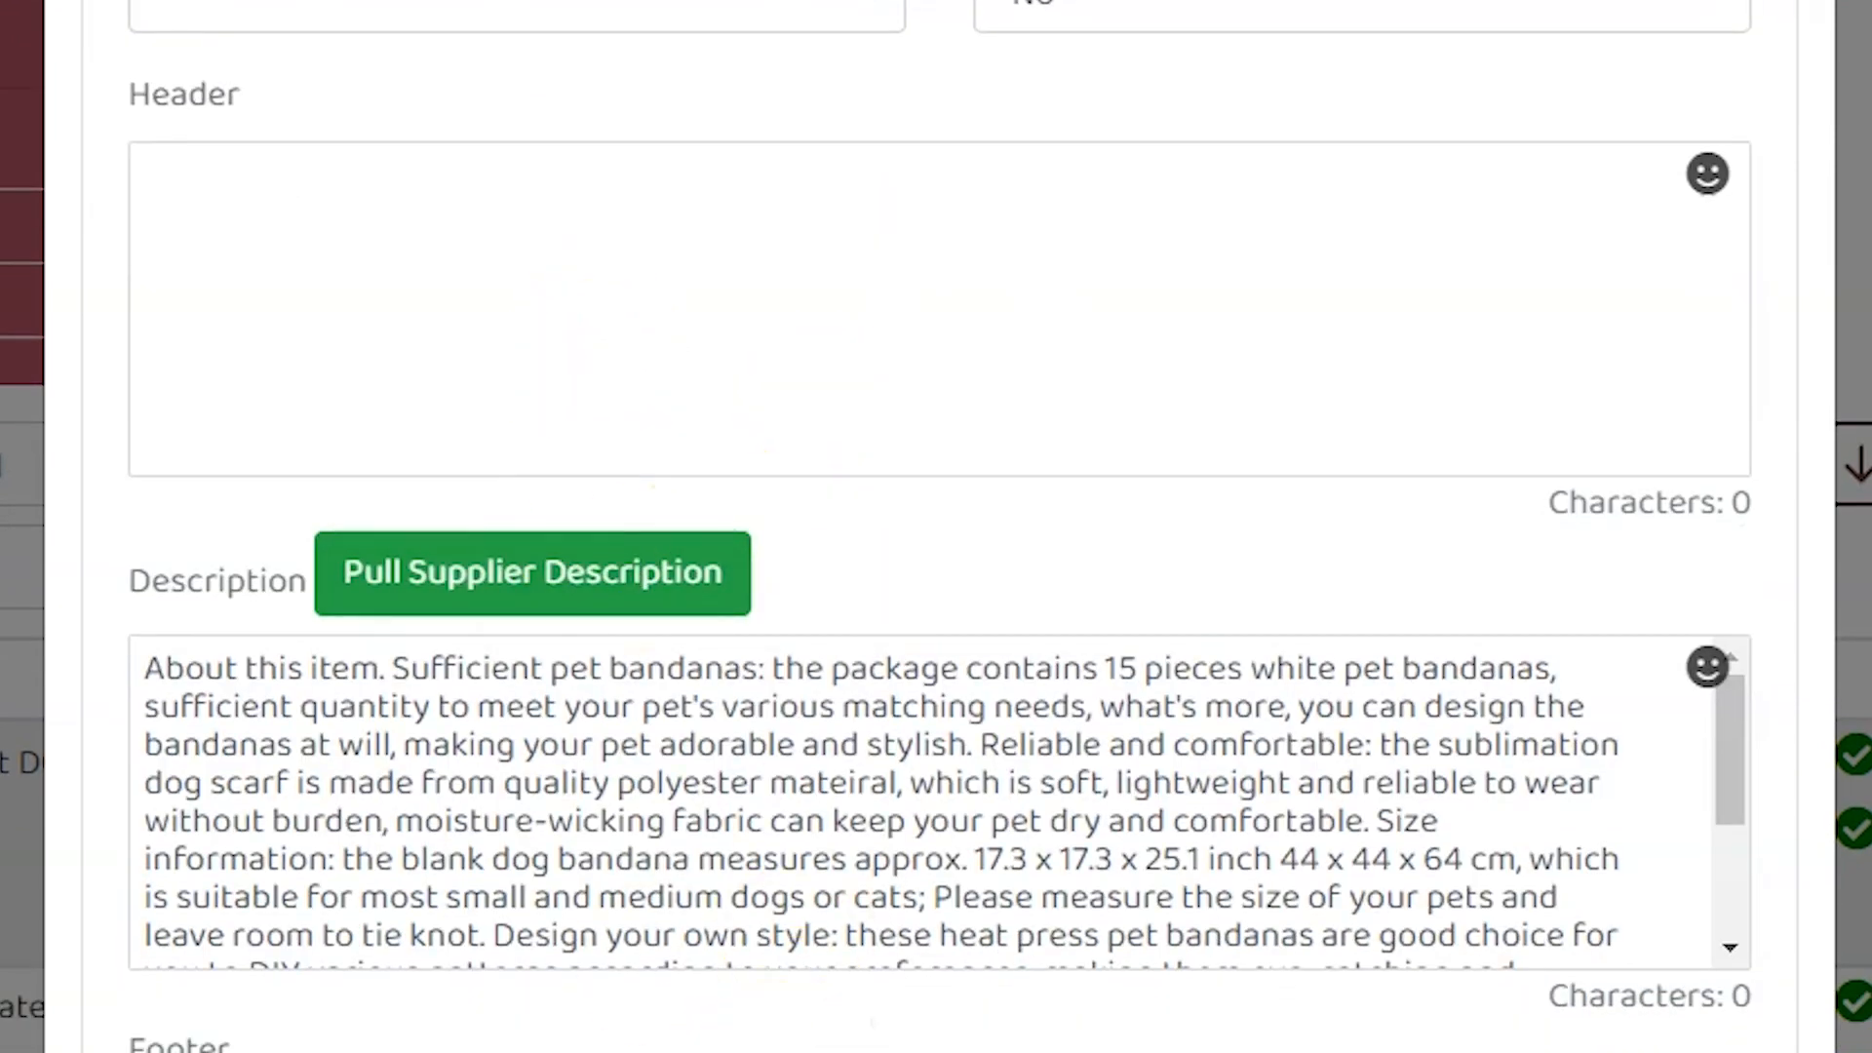
scroll(1120, 991, up, 5)
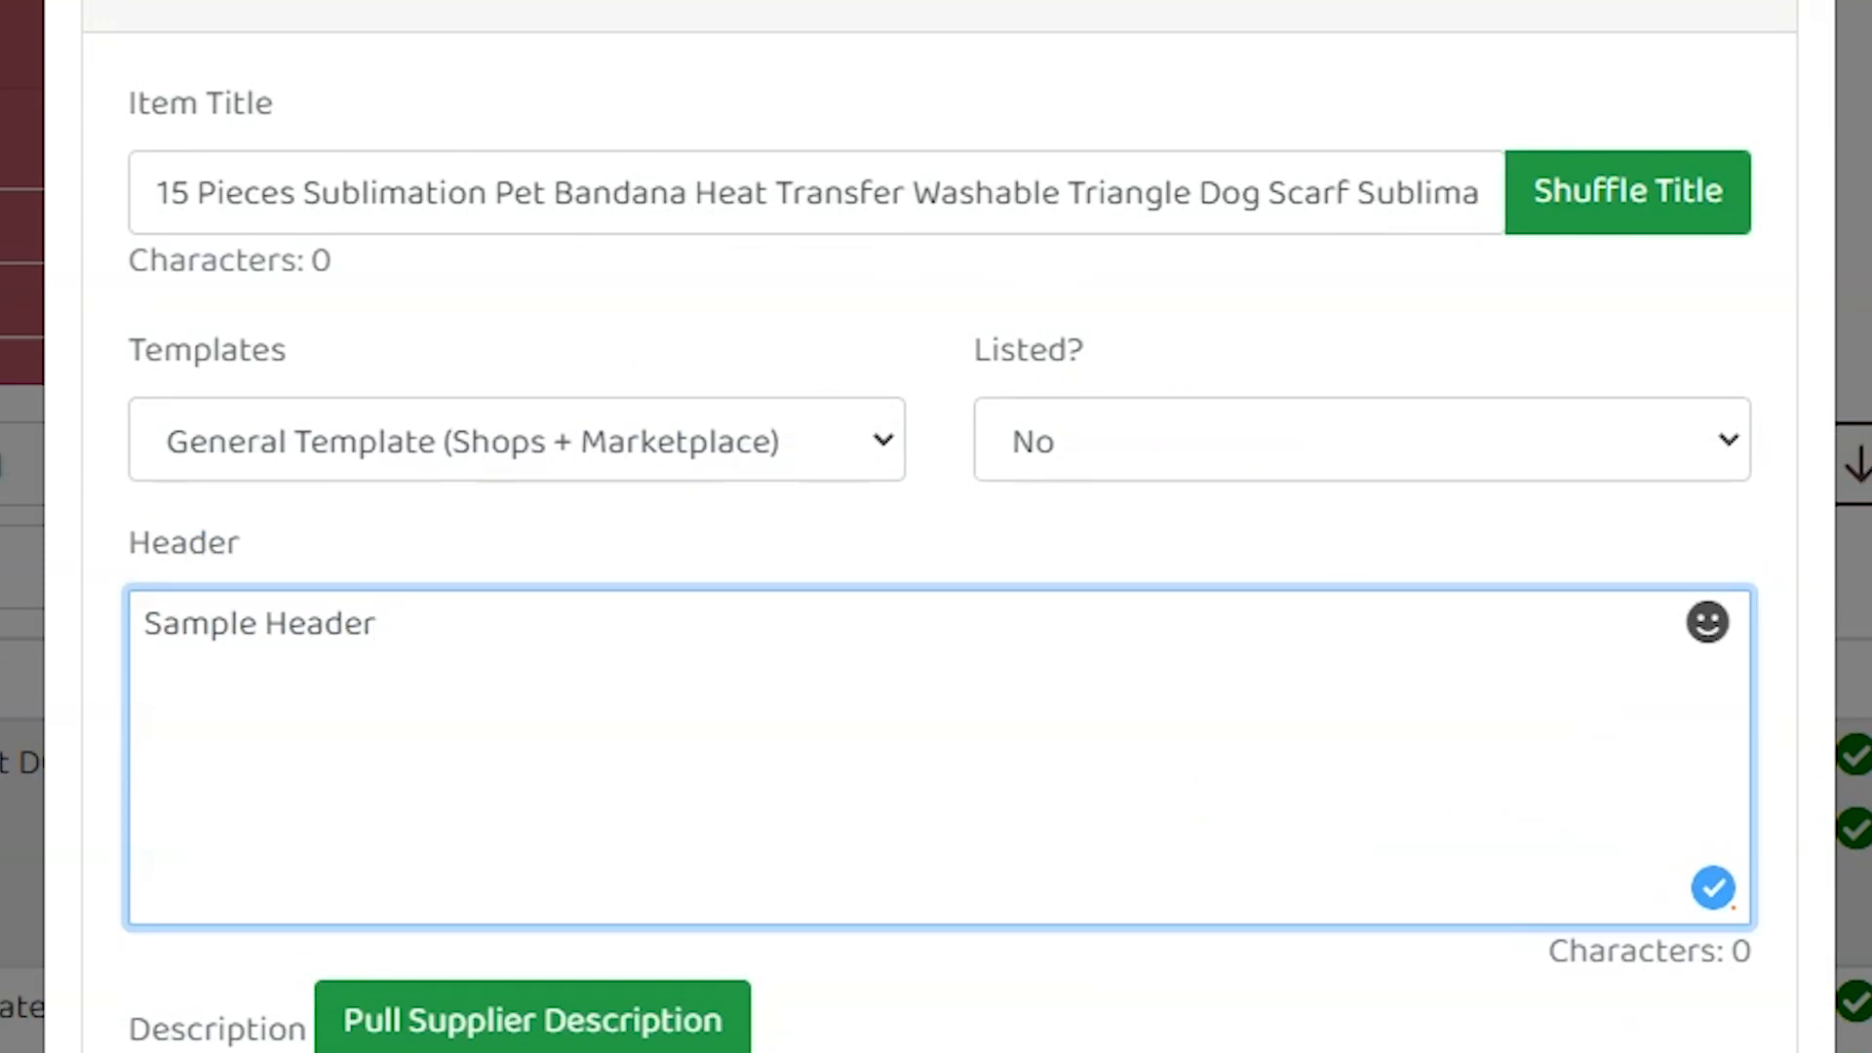
Review the new product's pulled images and its Facebook Marketplace listing ID, shipping price and visibility settings
click(712, 89)
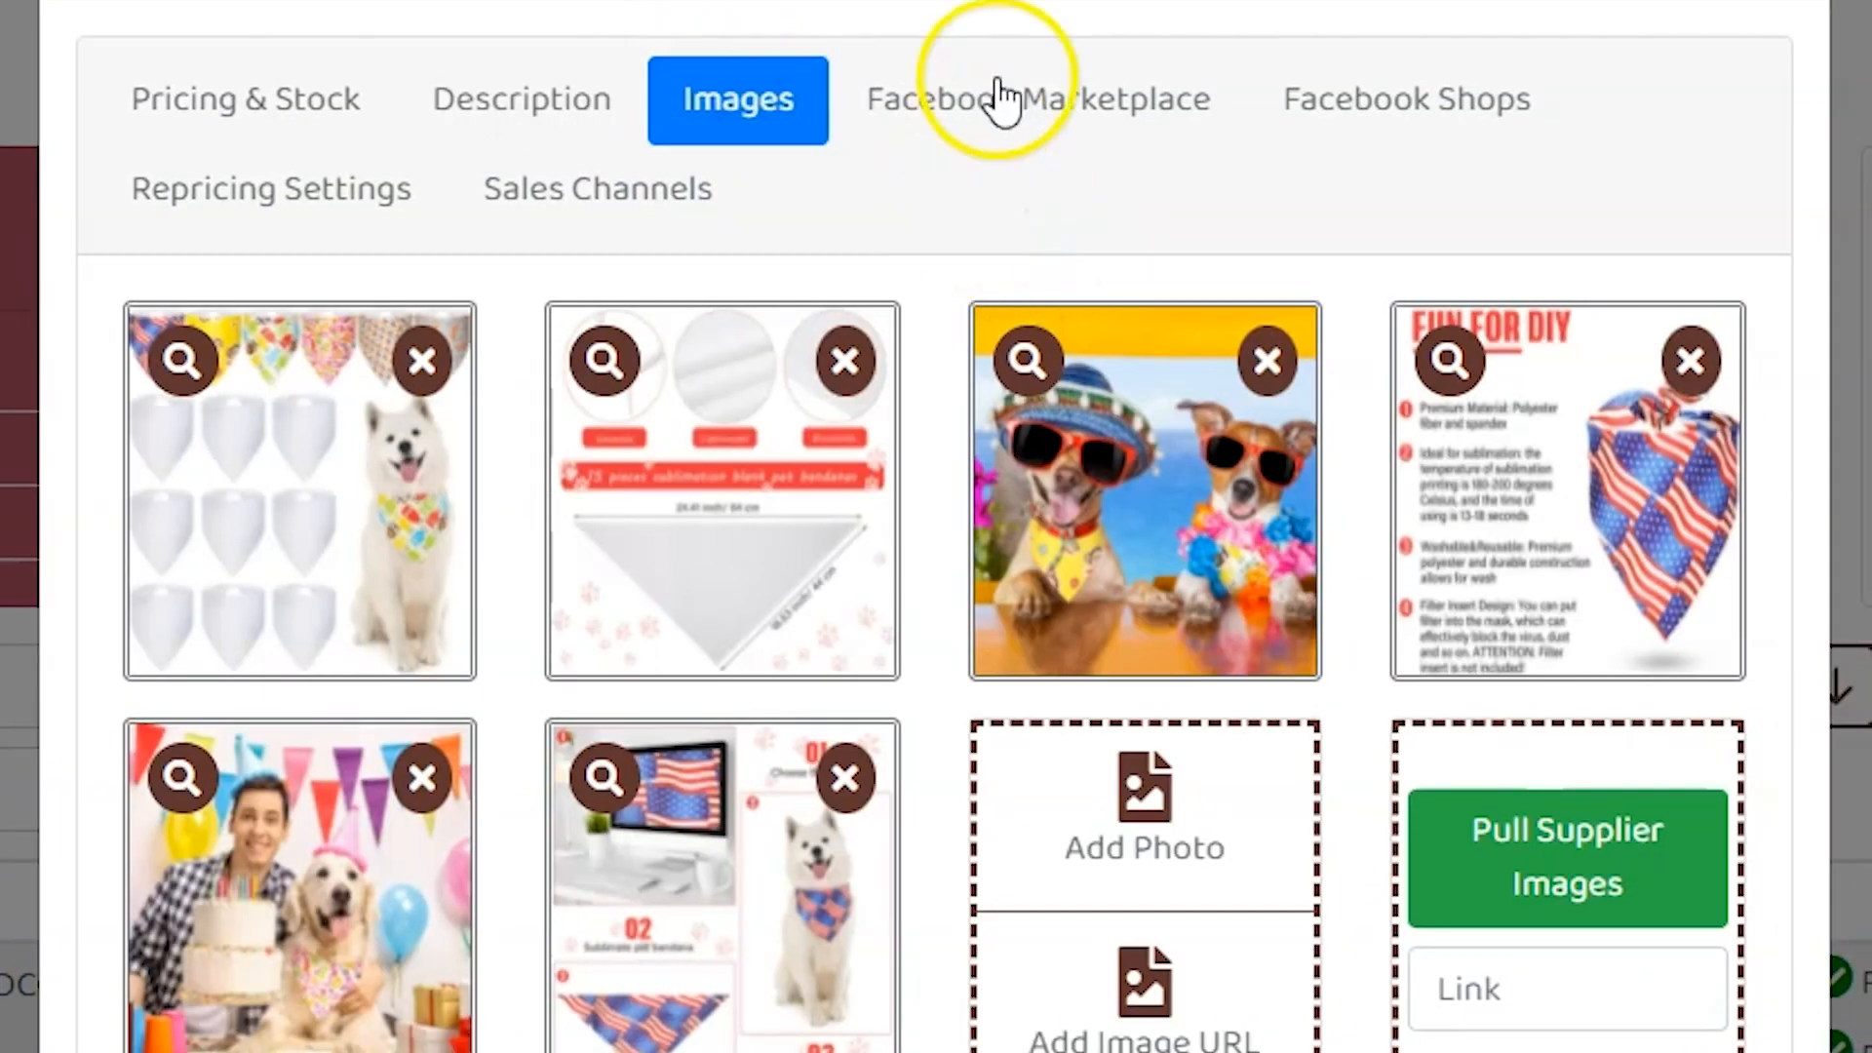
click(1002, 97)
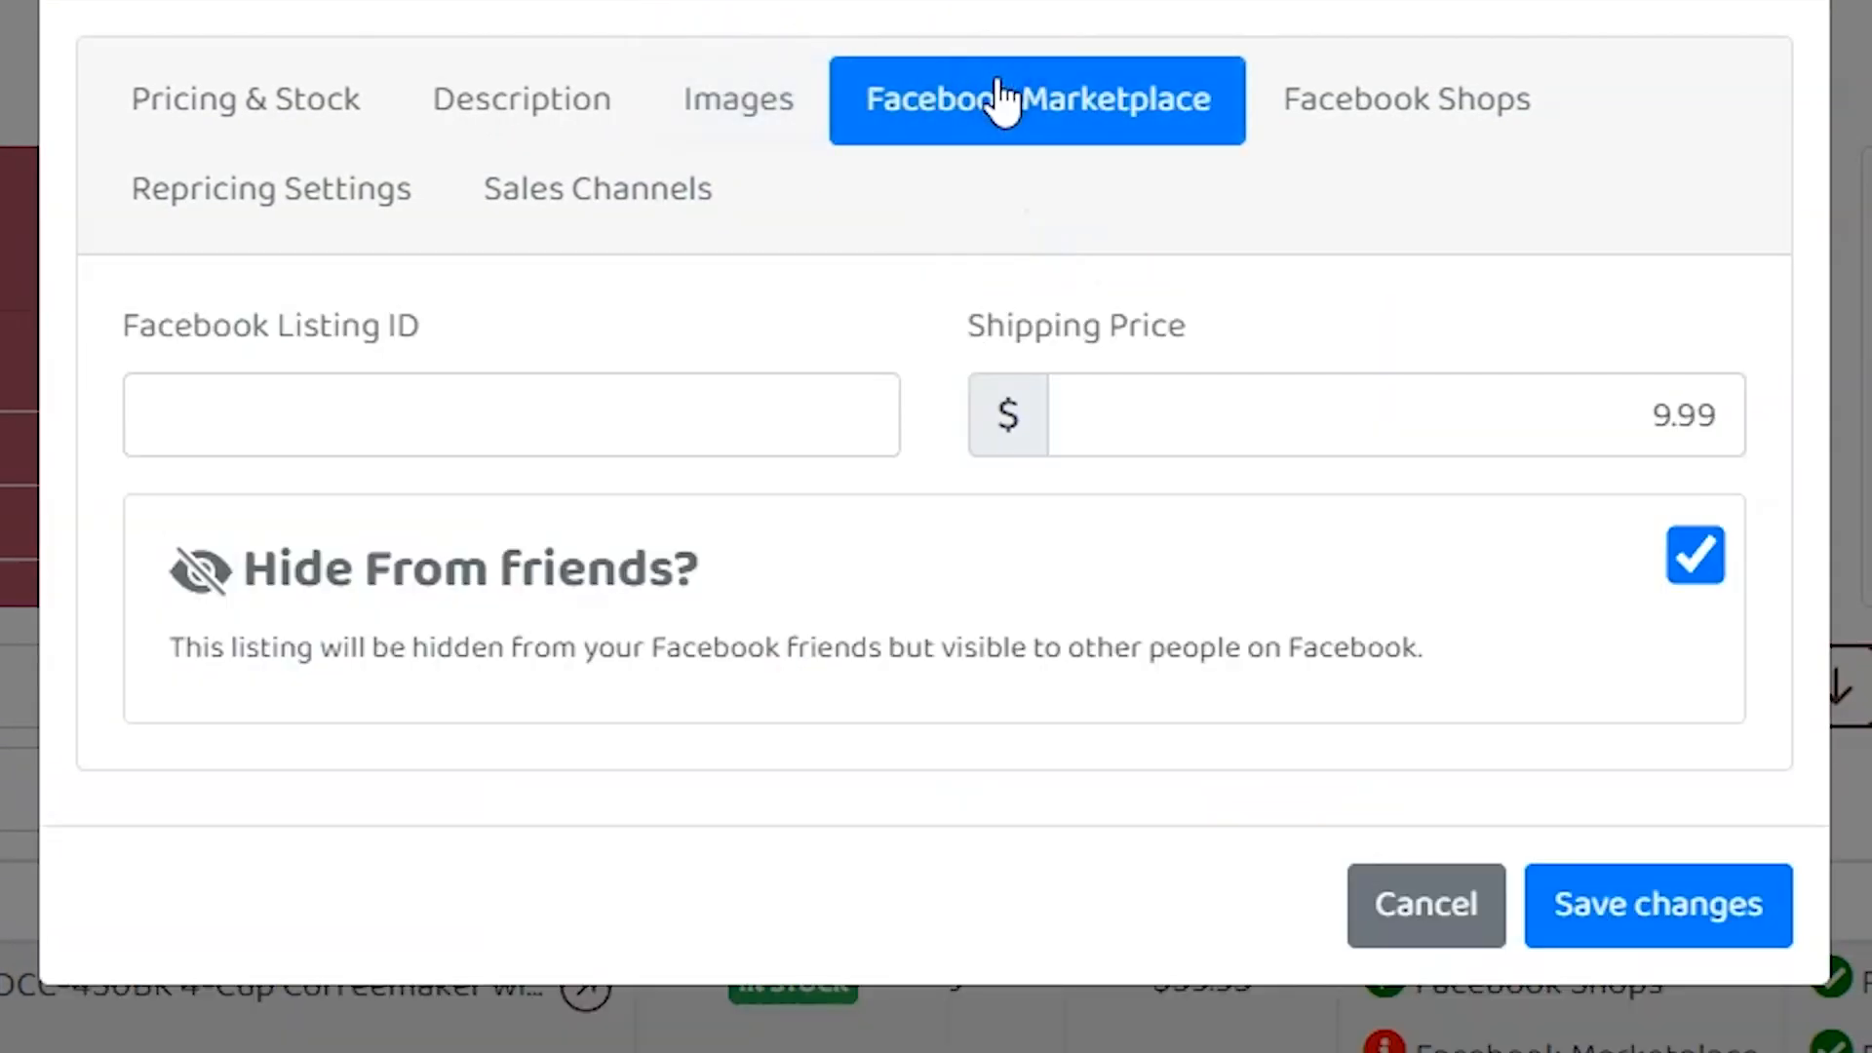
click(1014, 101)
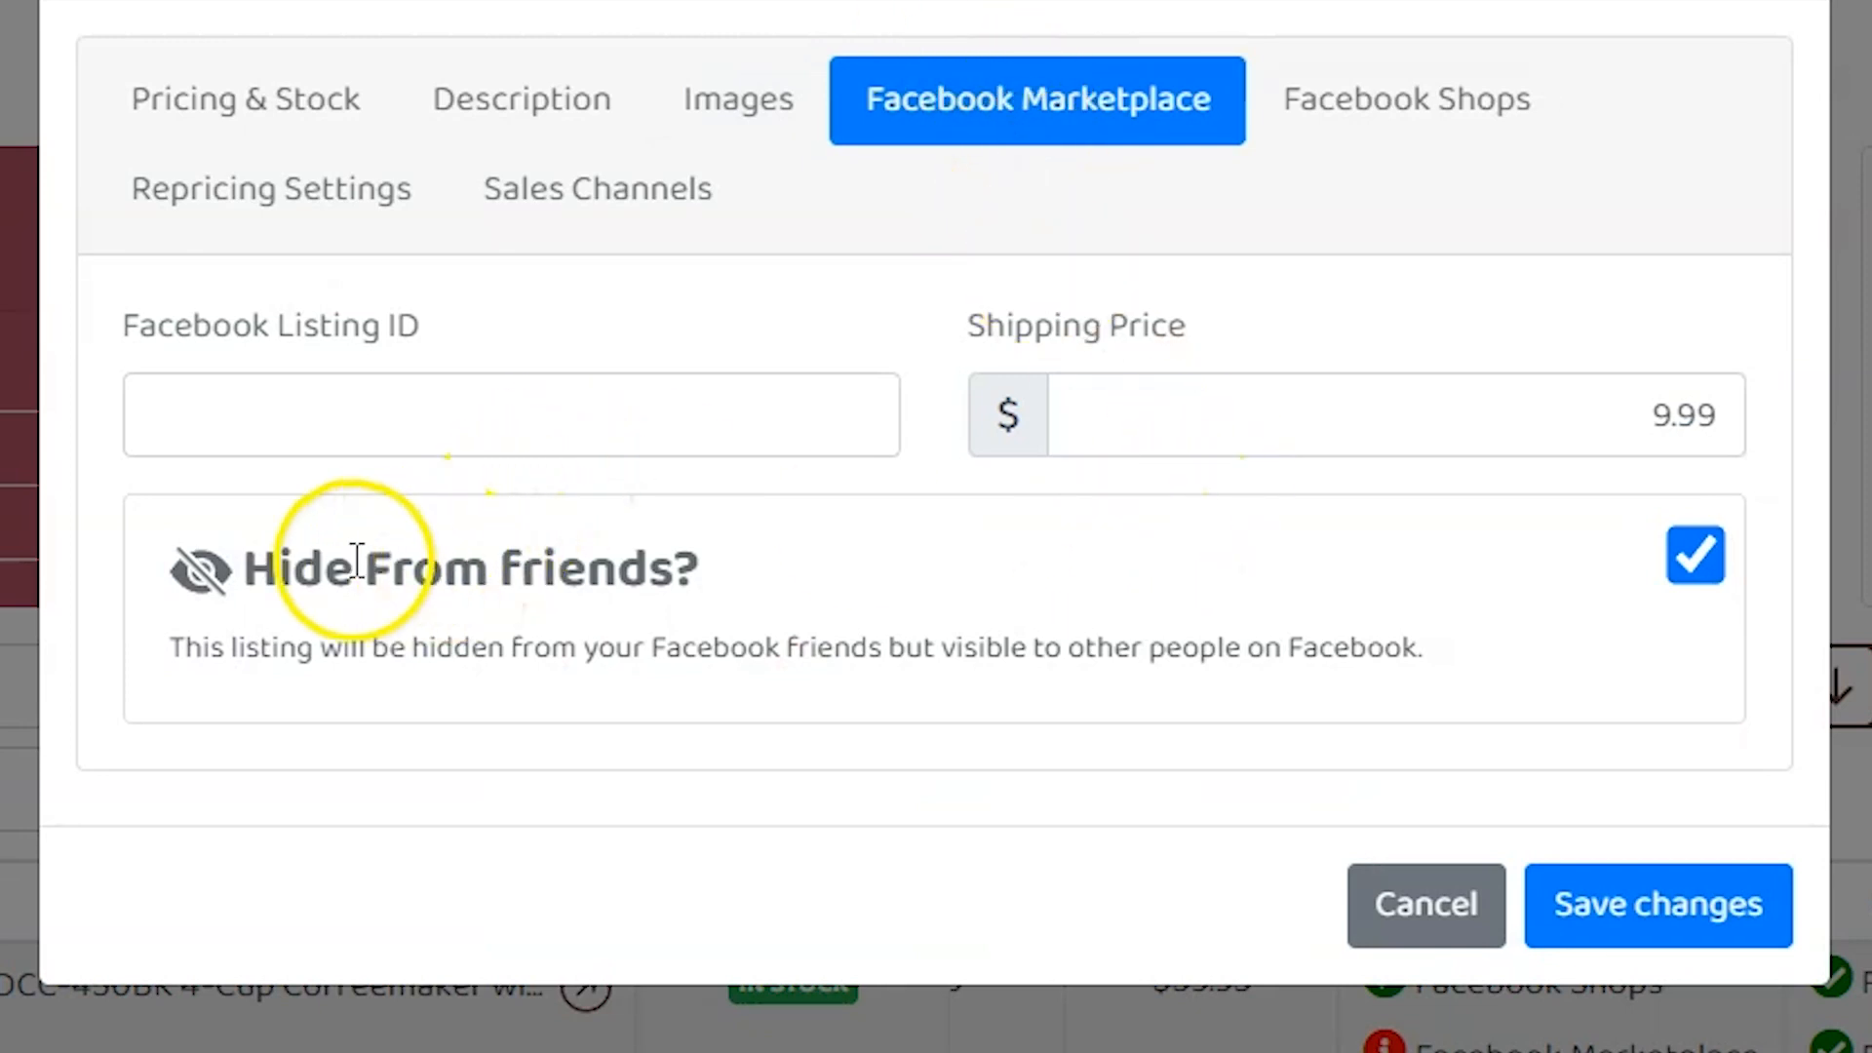
click(1495, 444)
key(ctrl+a)
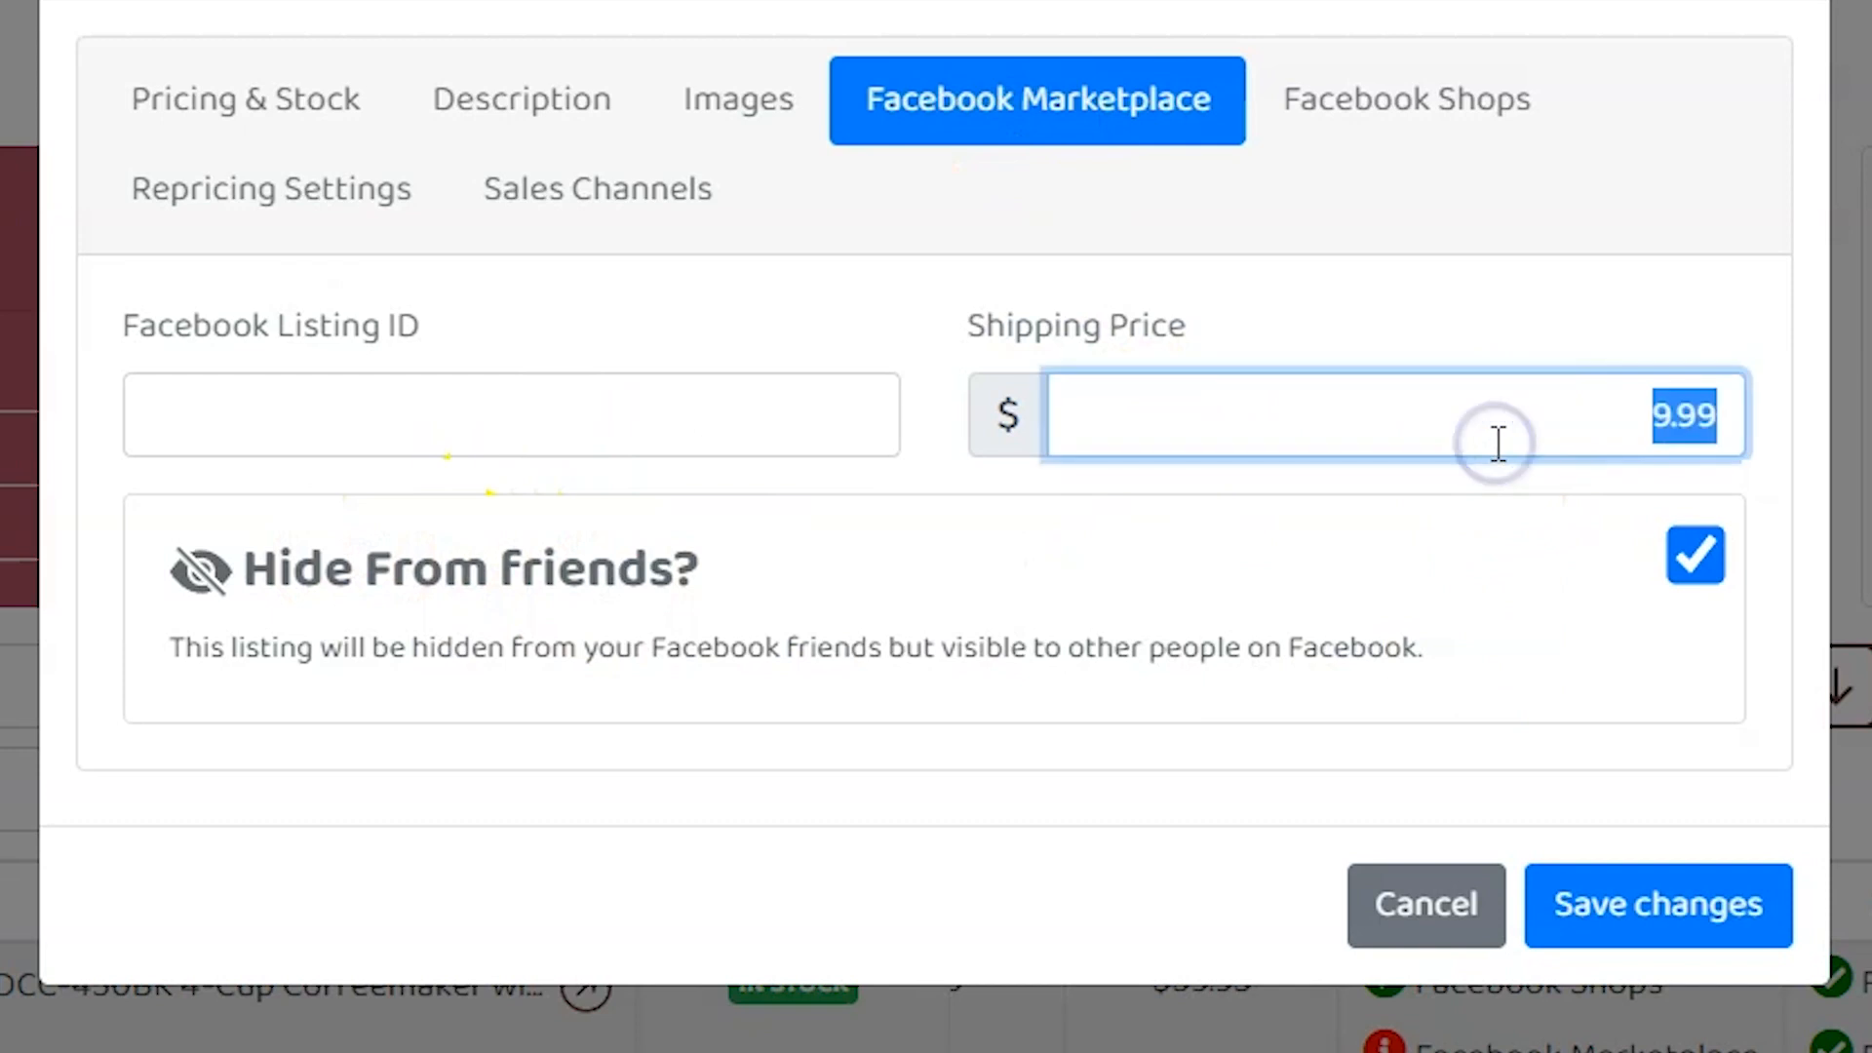
click(634, 402)
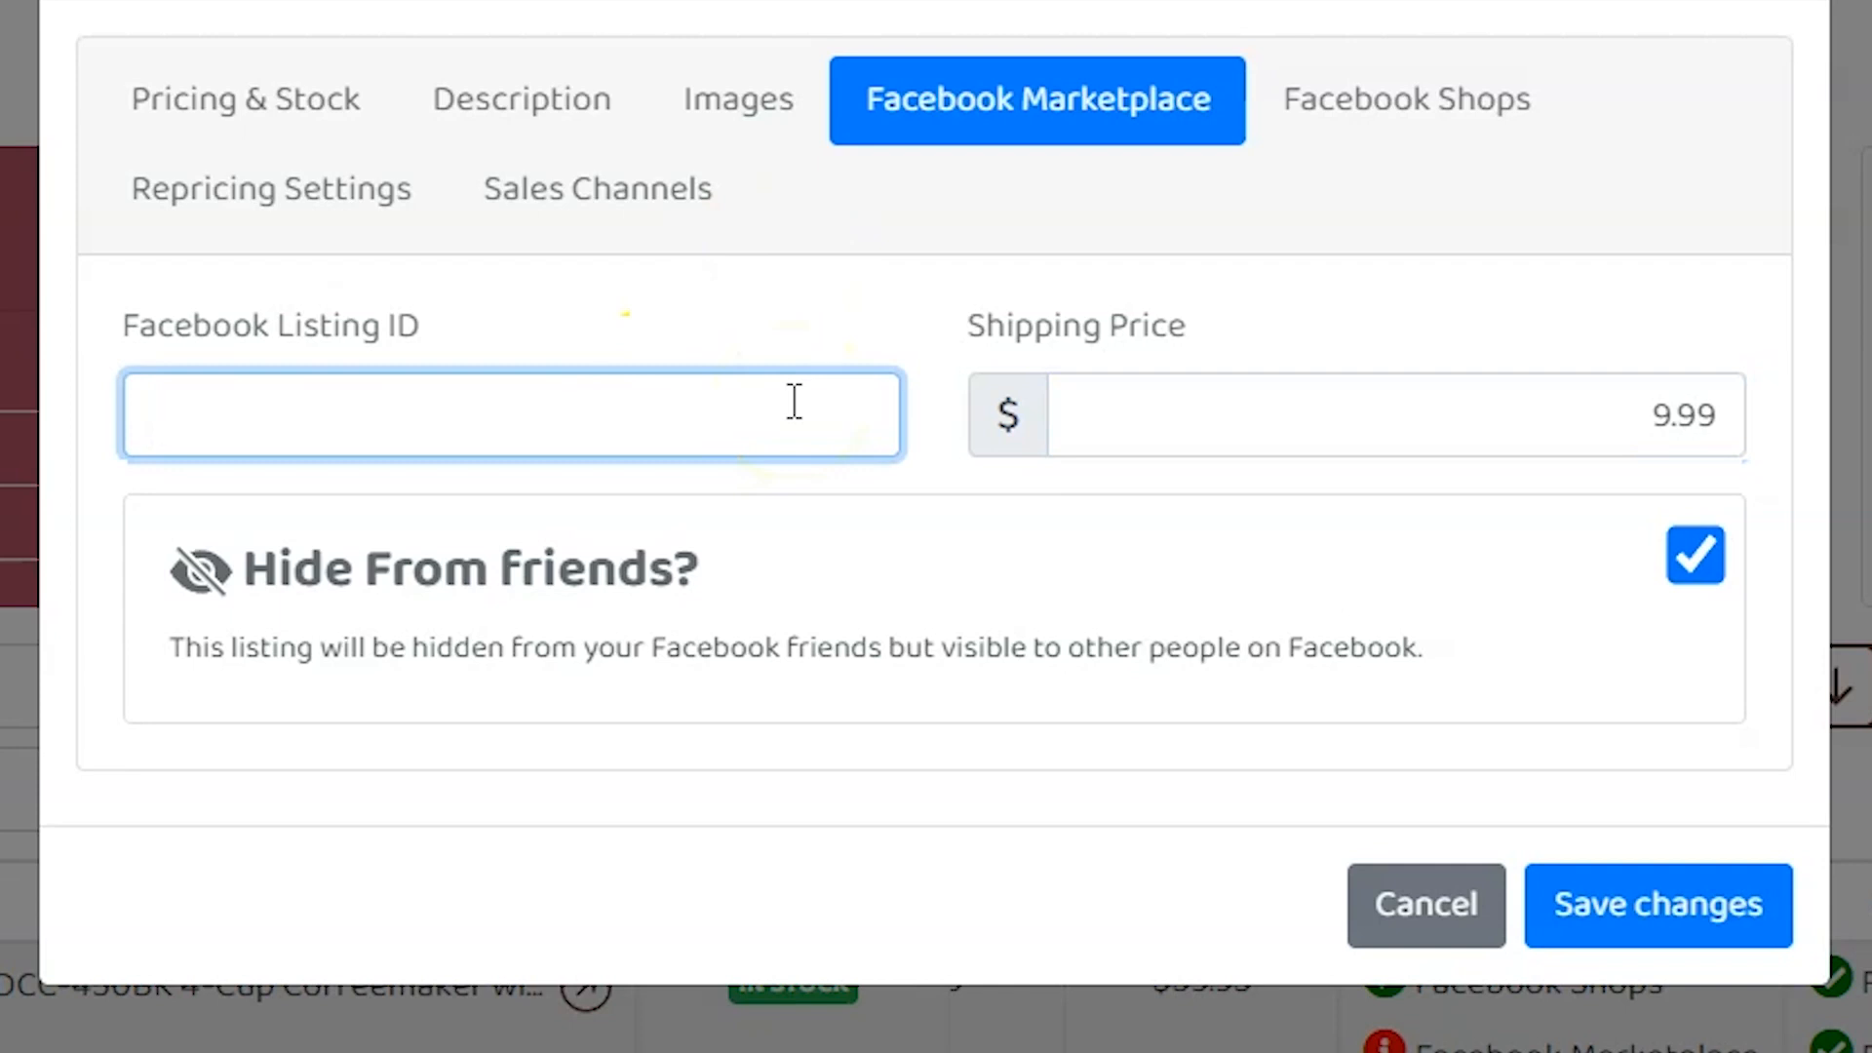
Check the new product's Facebook Shops details, repricing settings and enabled sales channels
click(1492, 156)
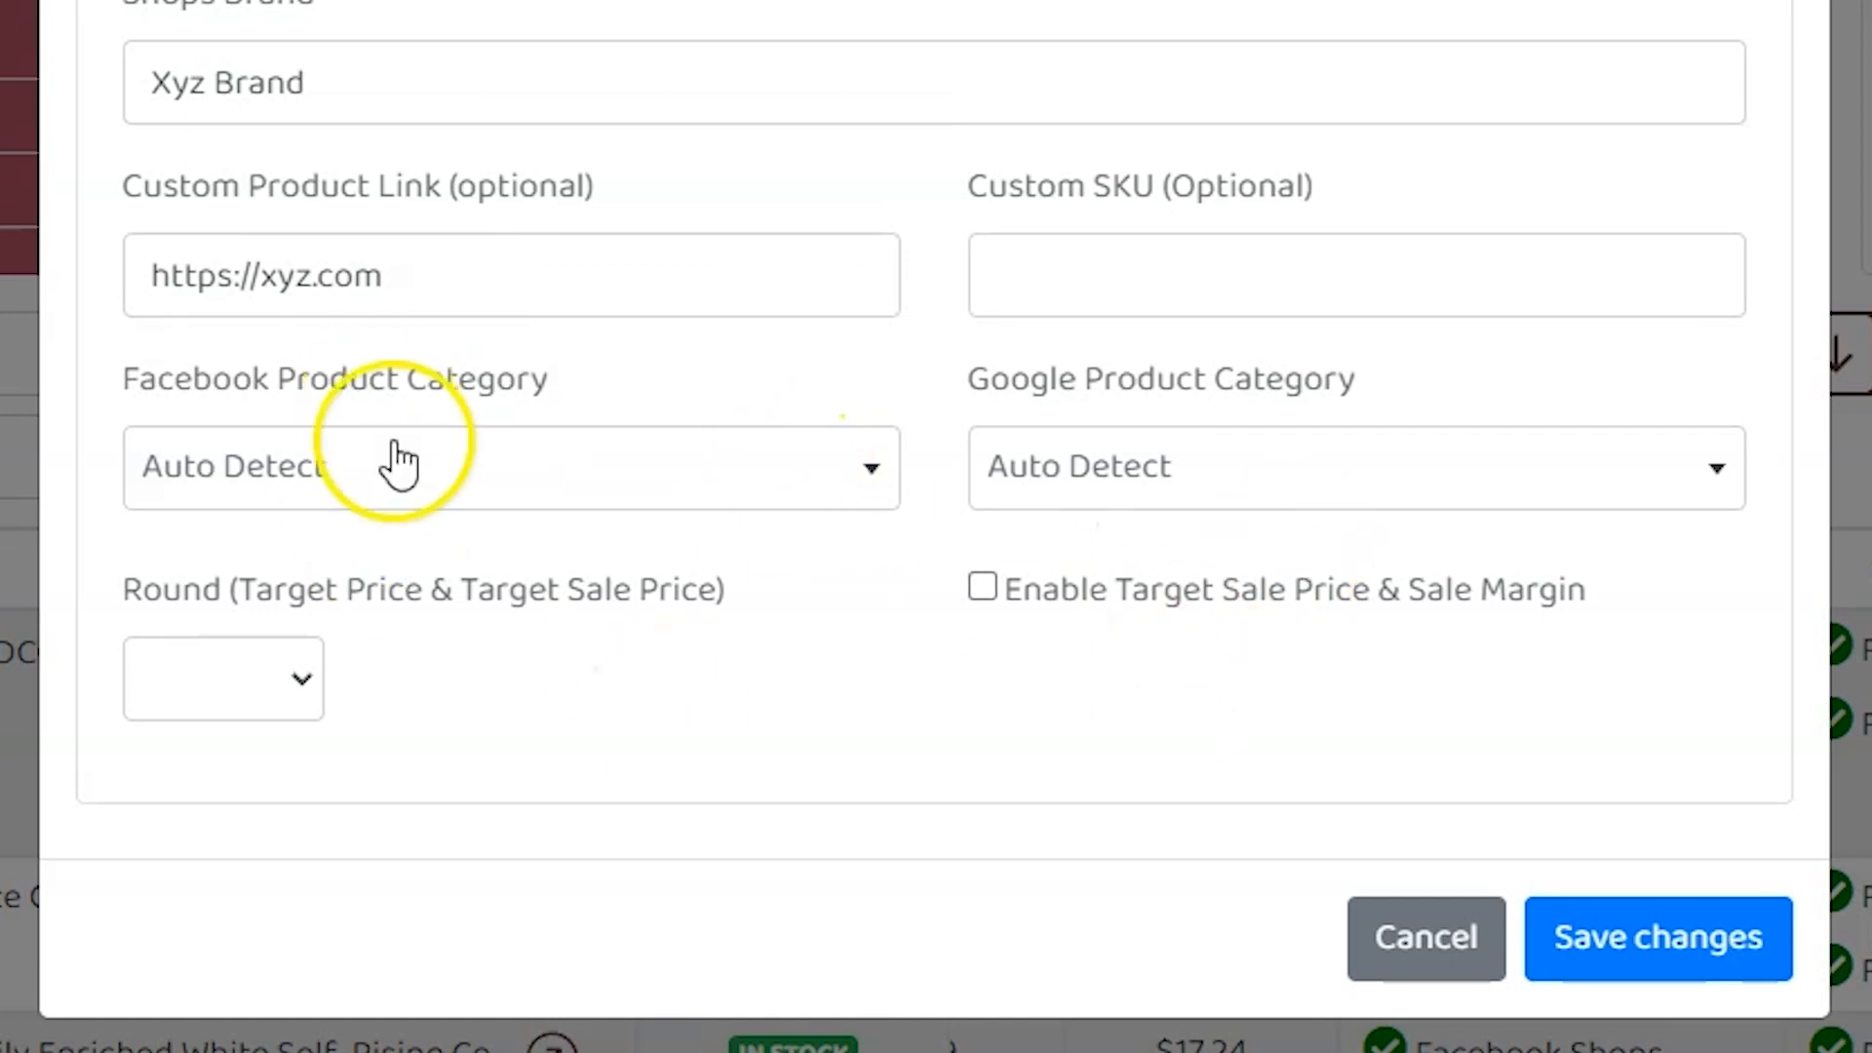
click(344, 300)
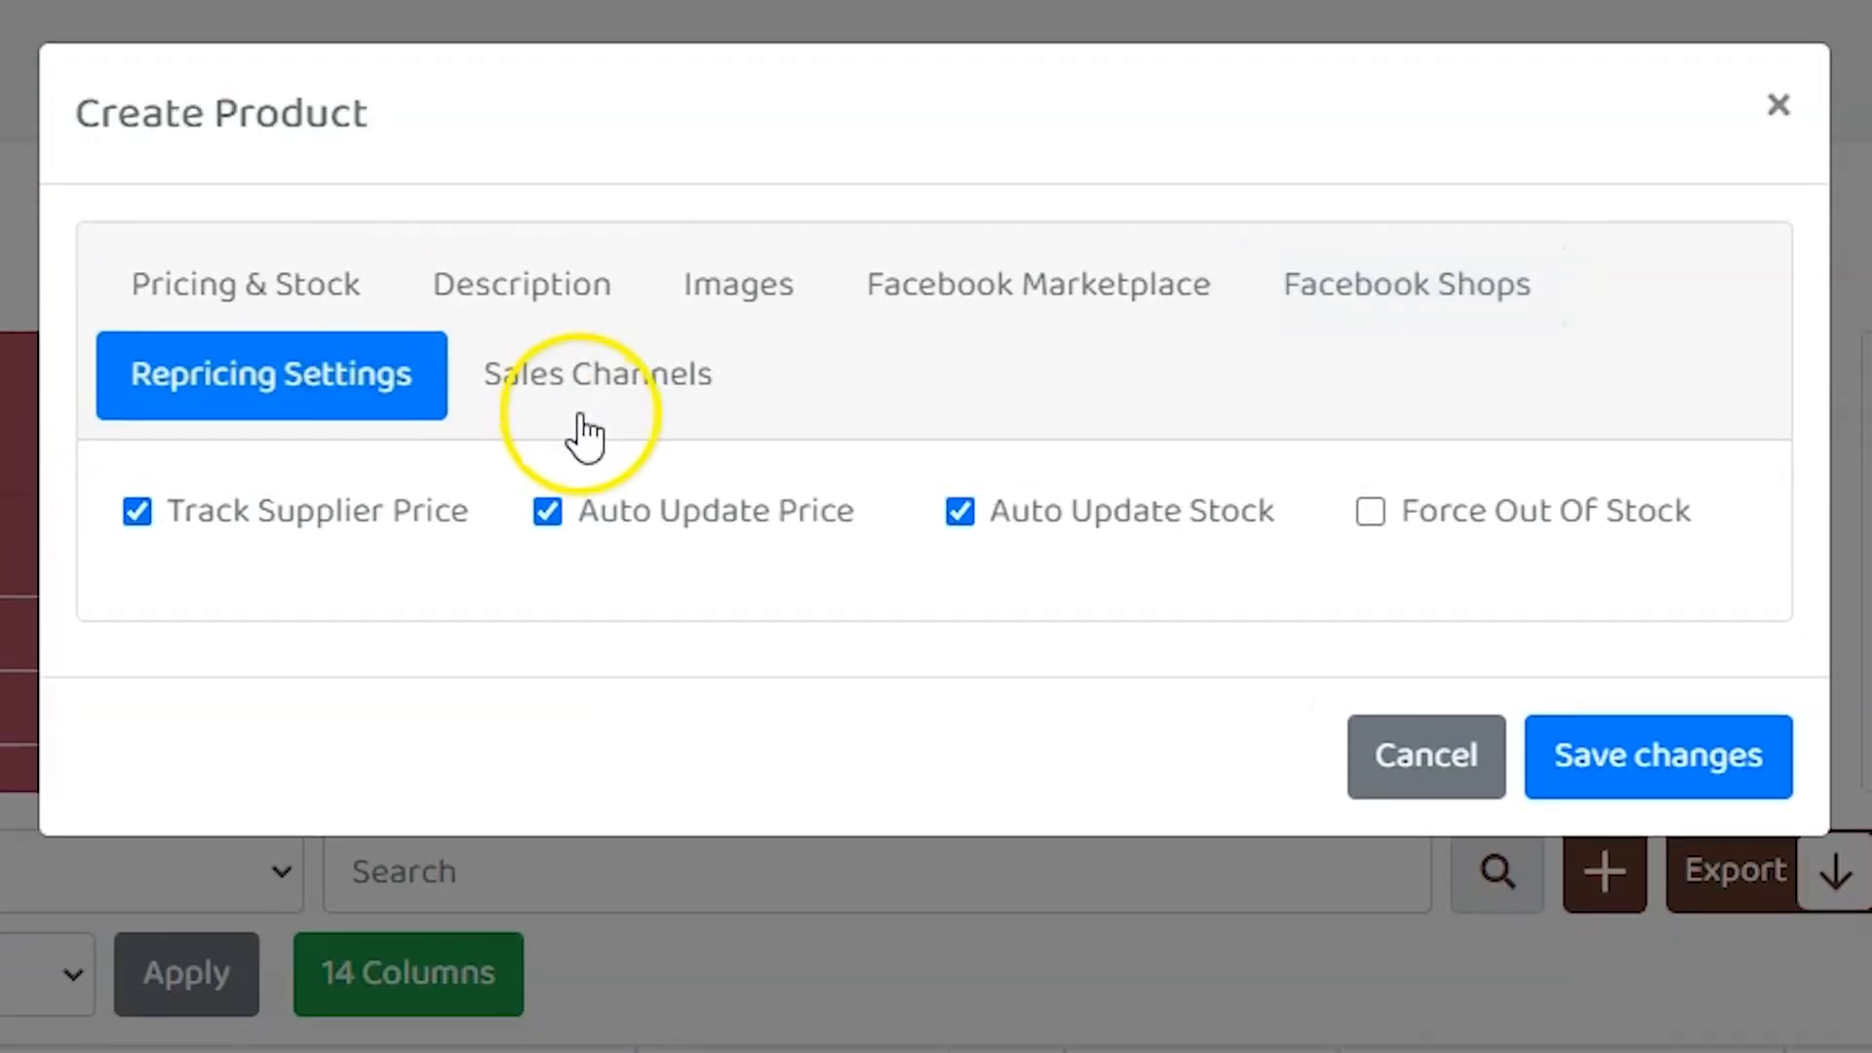
click(667, 407)
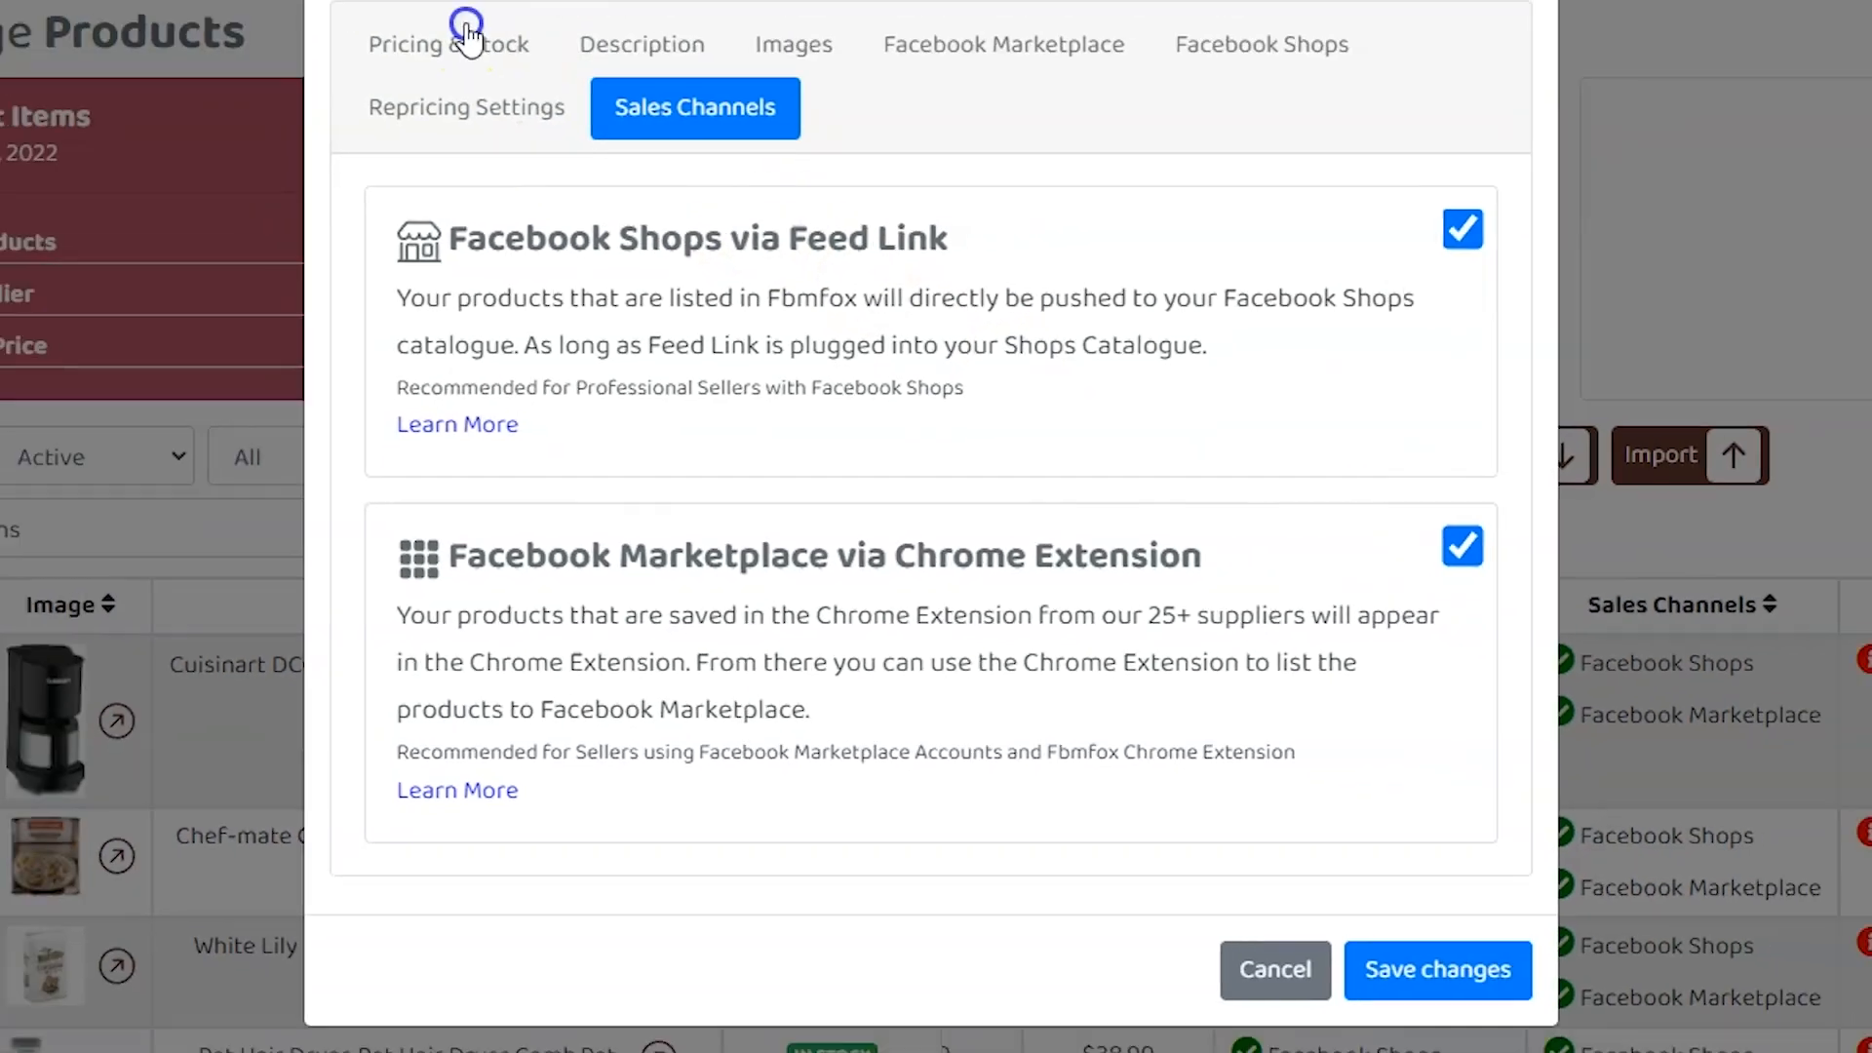
Recheck the new product's pricing and stock values with the template applied, as well as its description
click(263, 0)
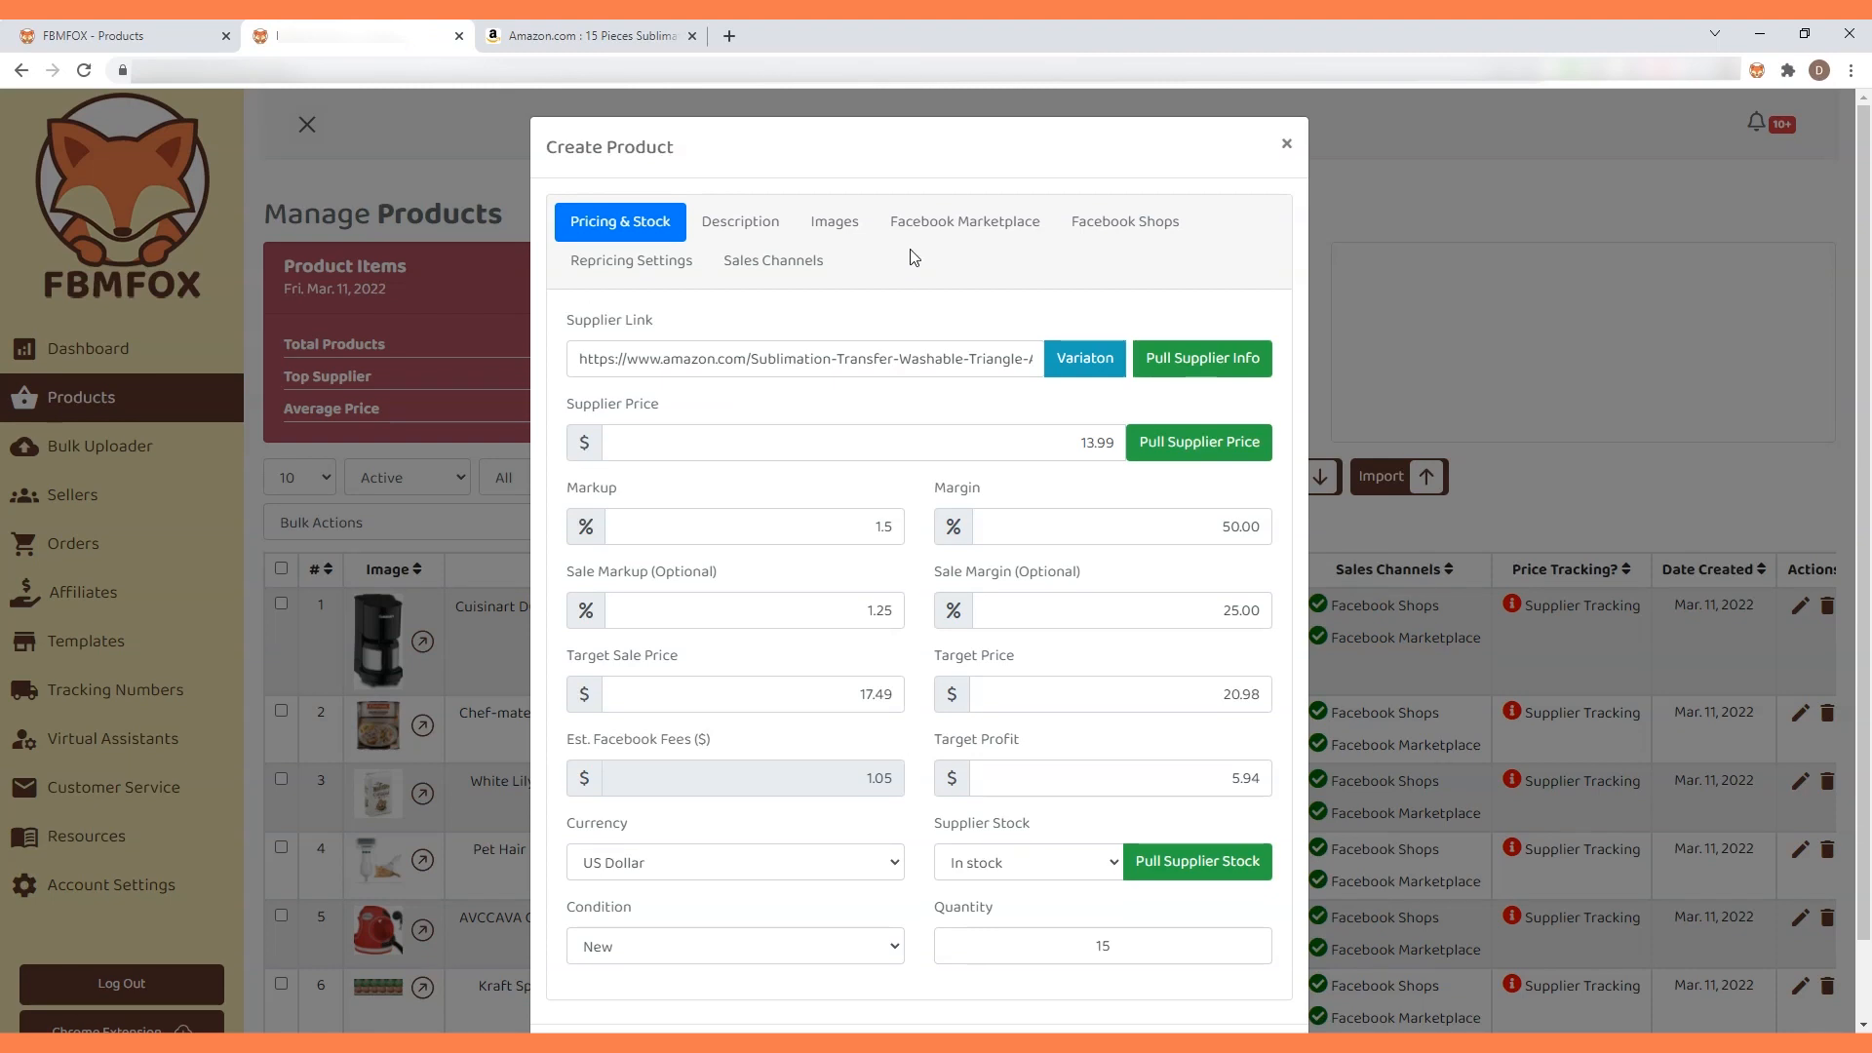
scroll(914, 256, down, 1)
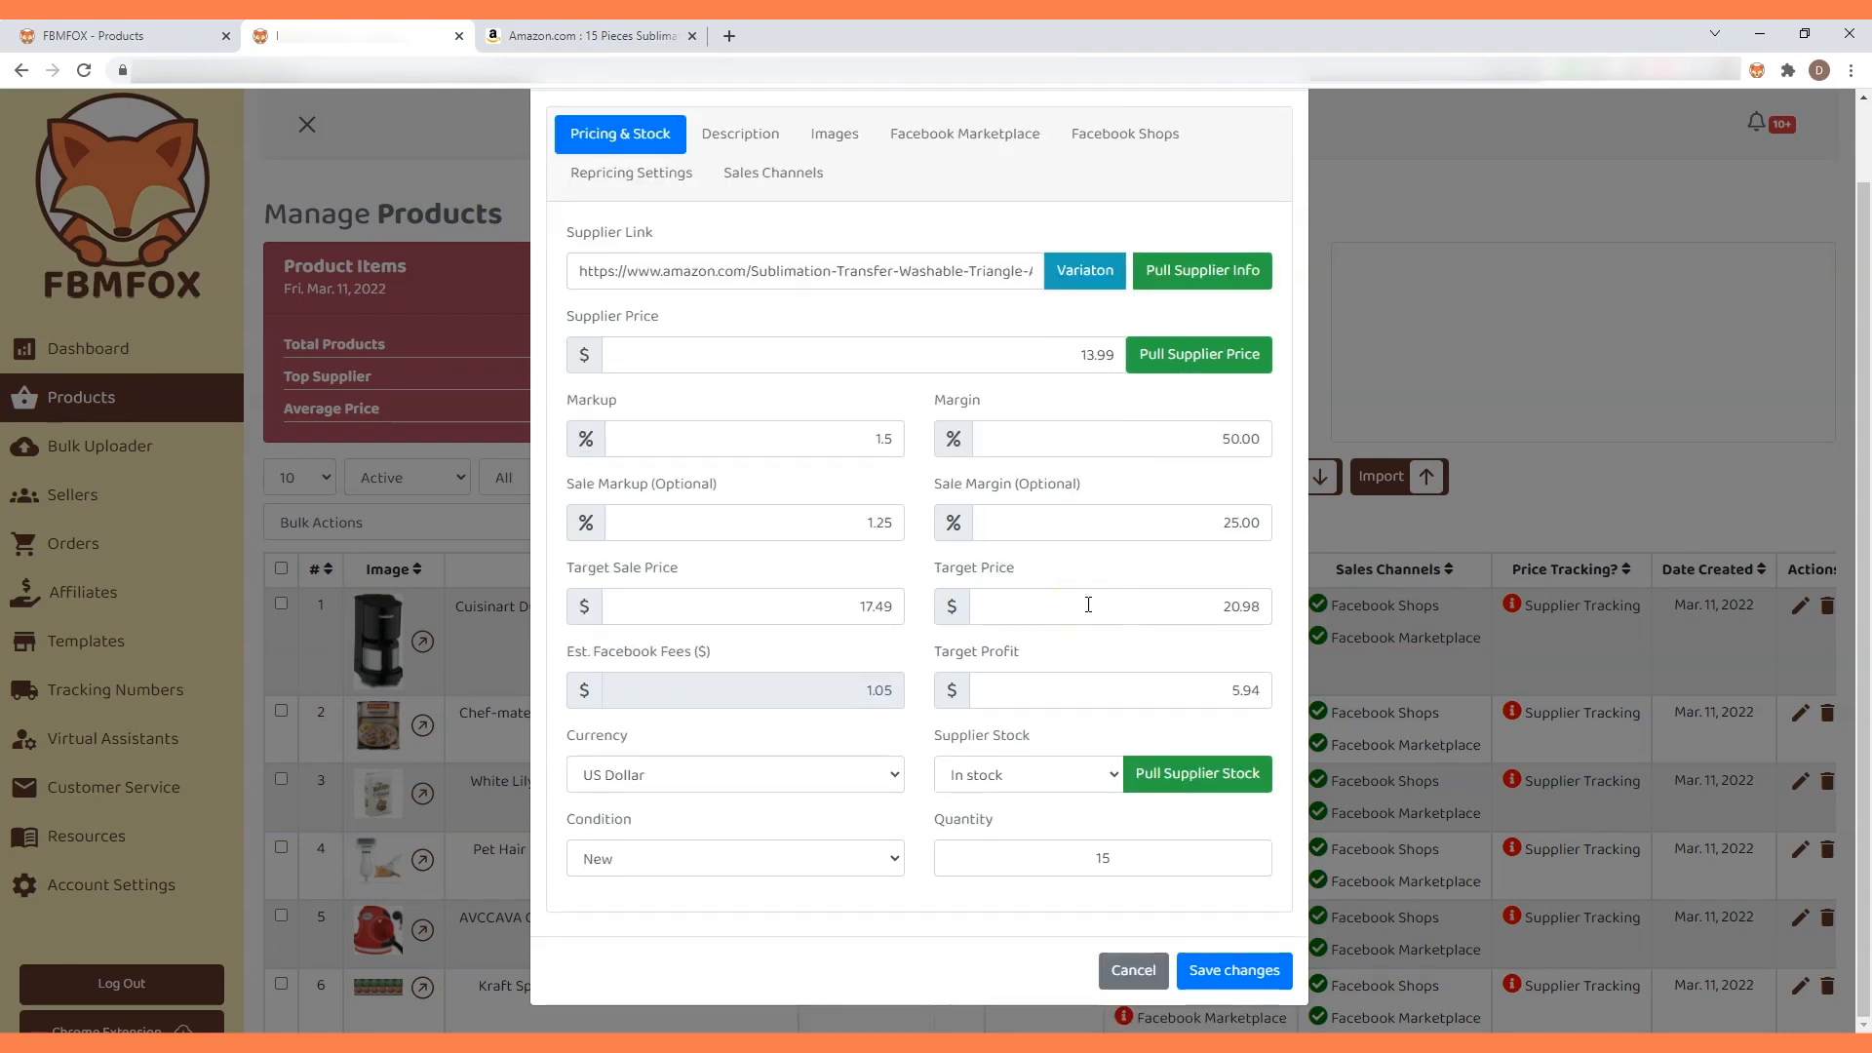
scroll(1088, 606, up, 1)
click(765, 215)
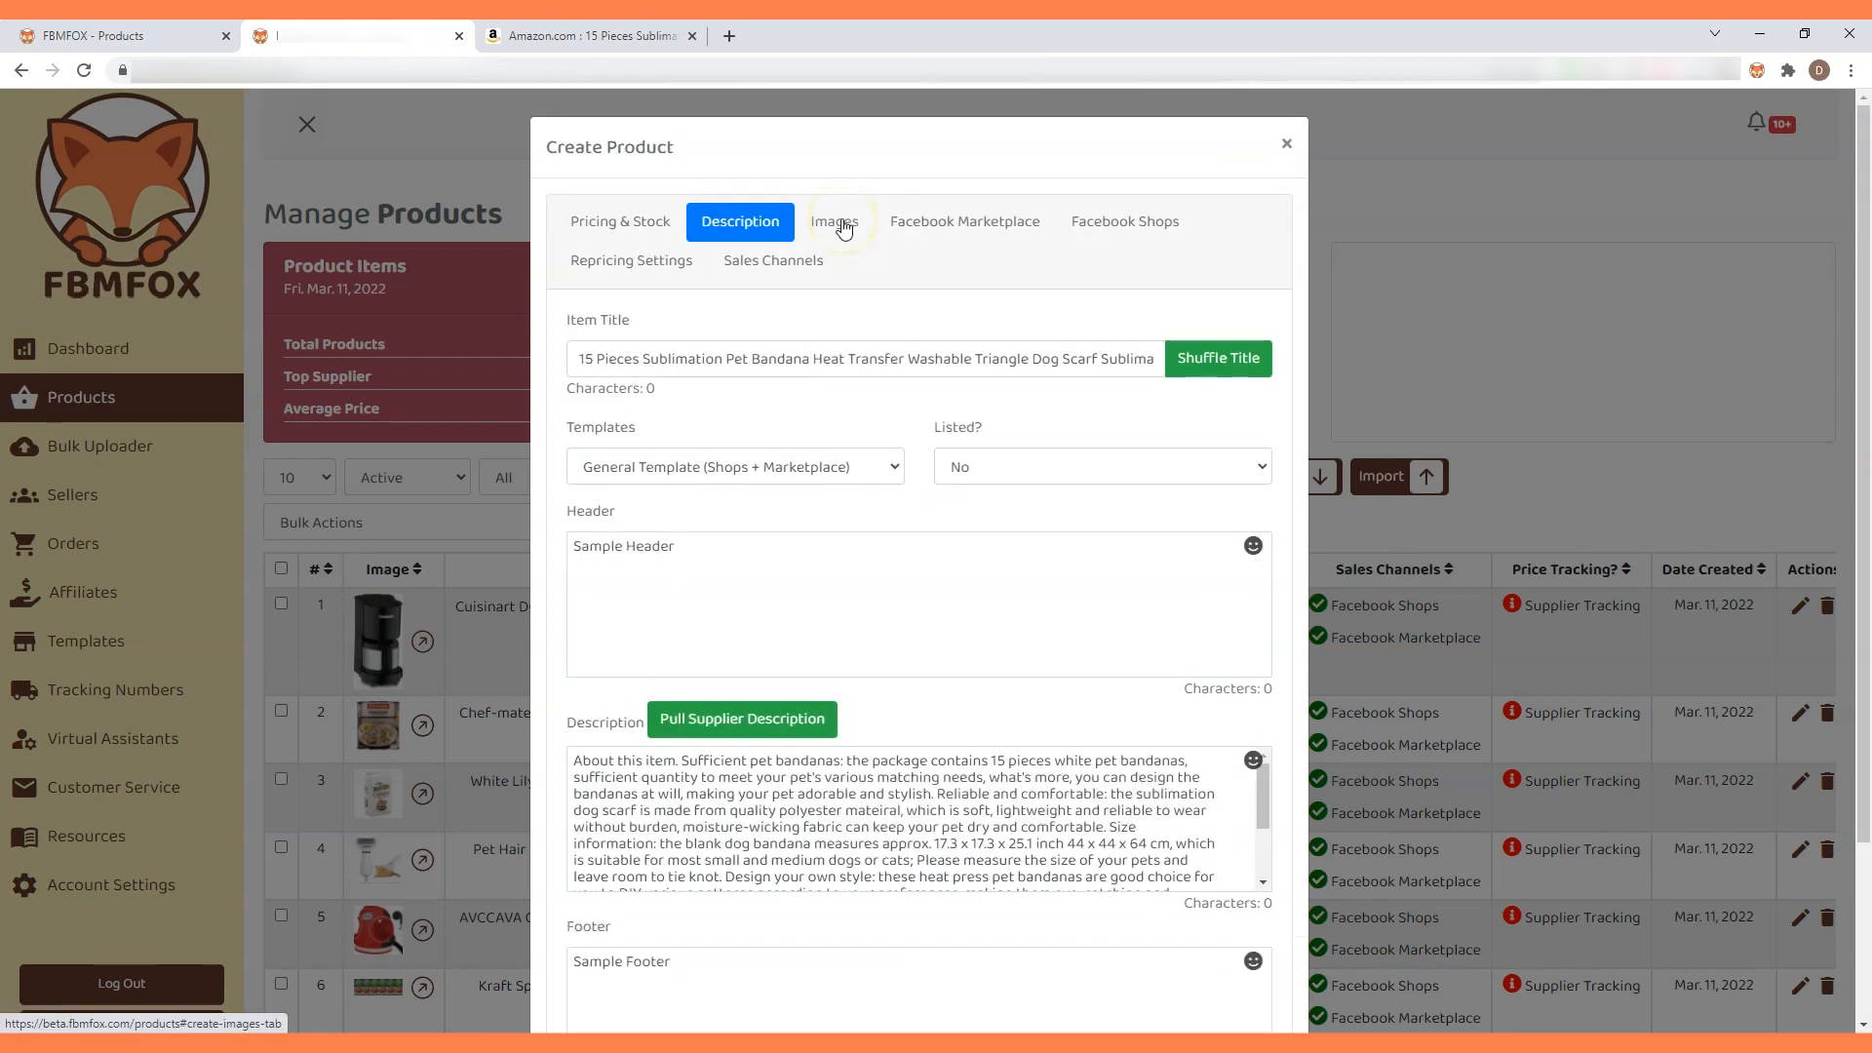